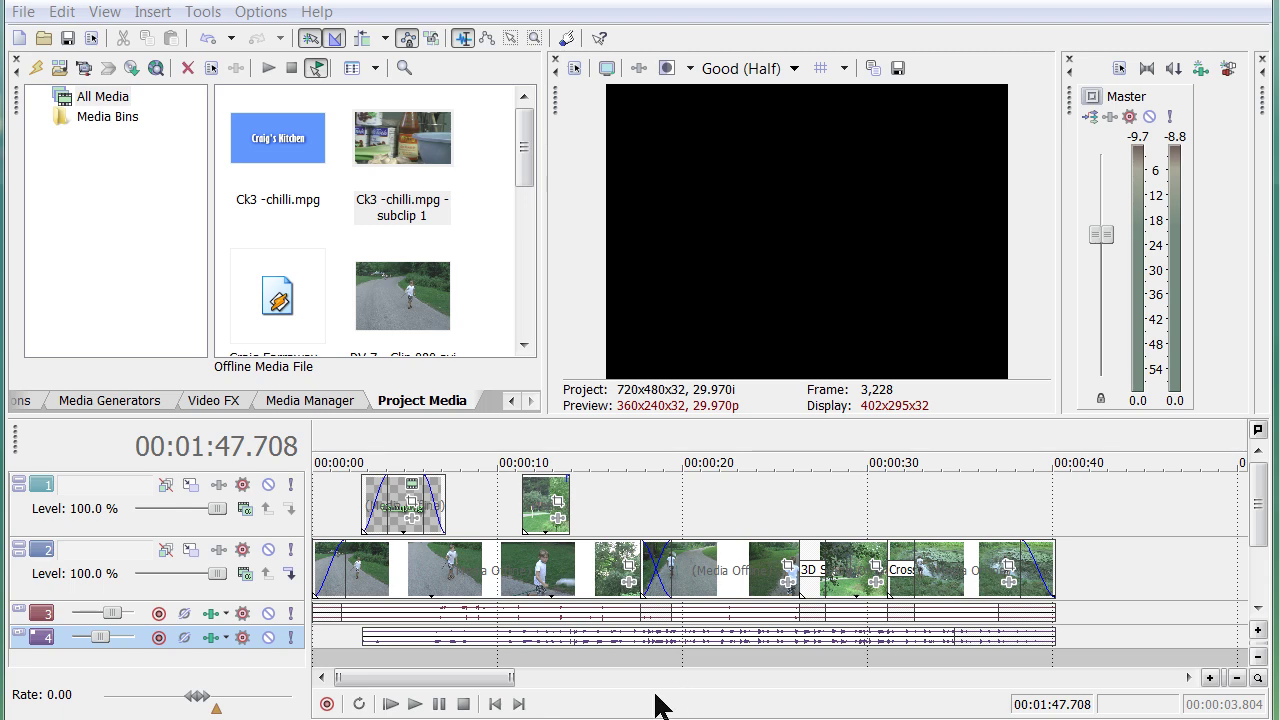
Step: Jump to the Camping title at 00:00:05, then zoom the timeline in and back out
left_click(407, 452)
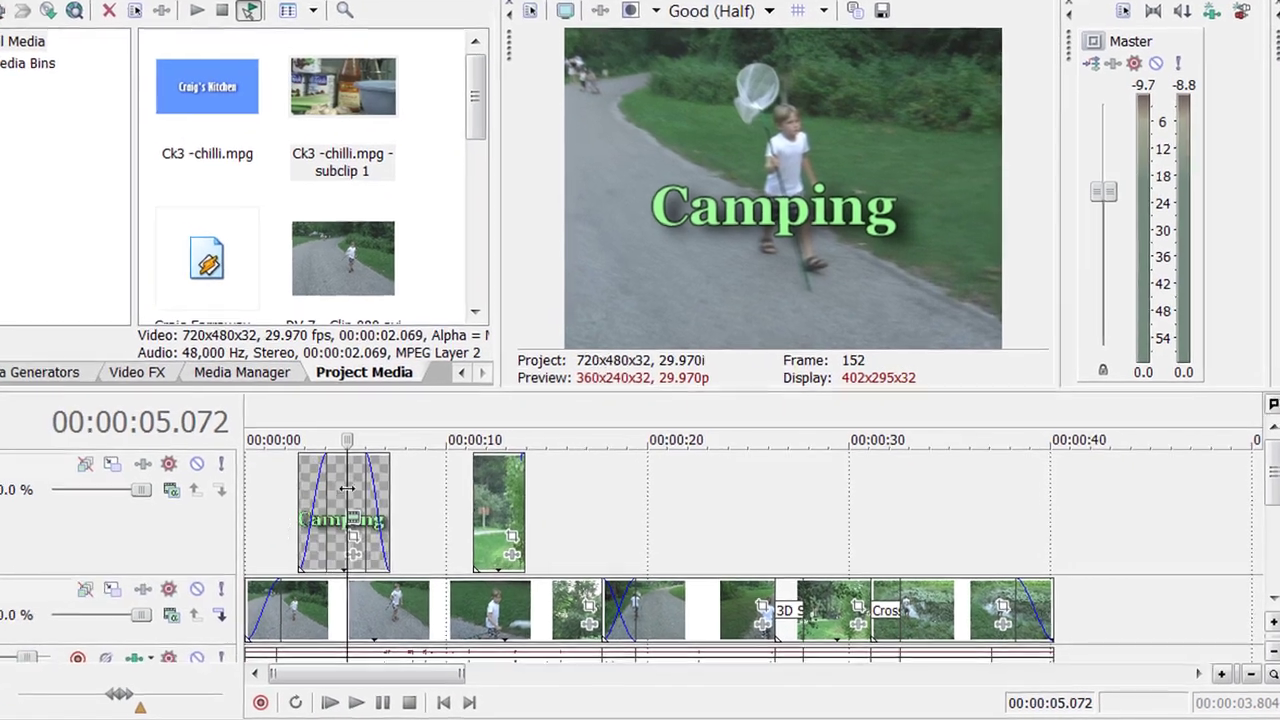
scroll(471, 502, "up", 5)
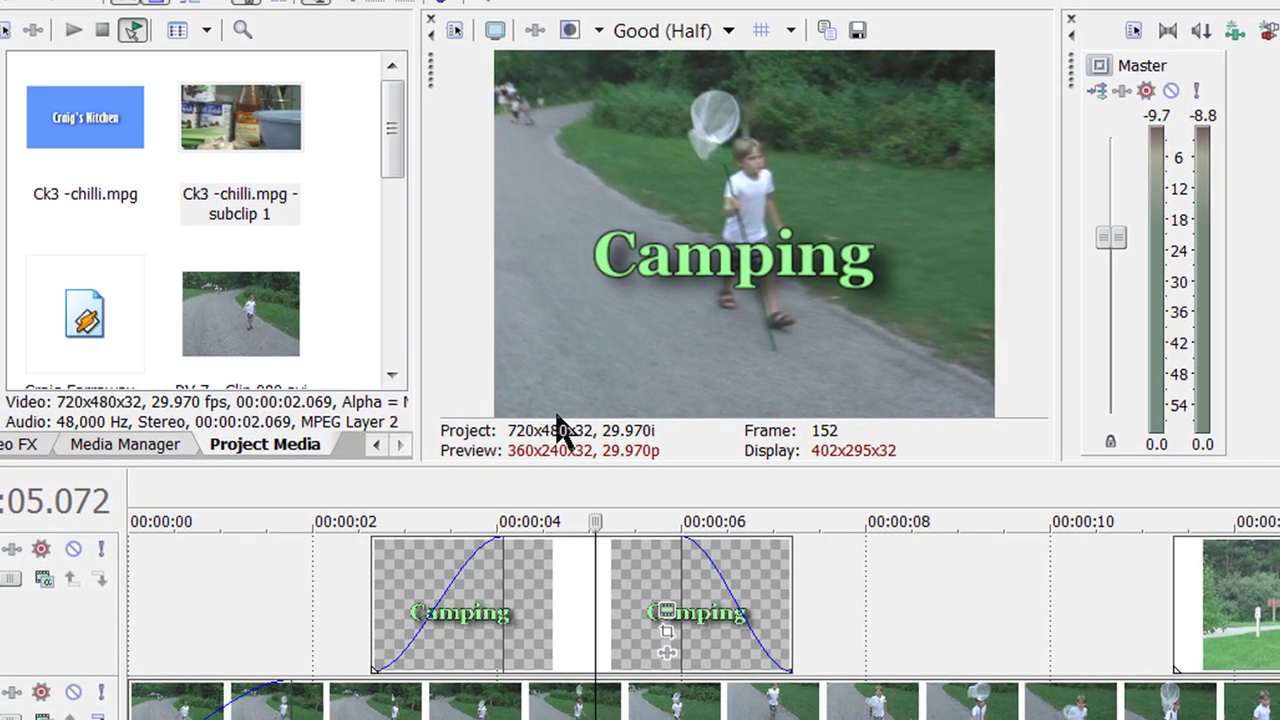
scroll(537, 562, "down", 5)
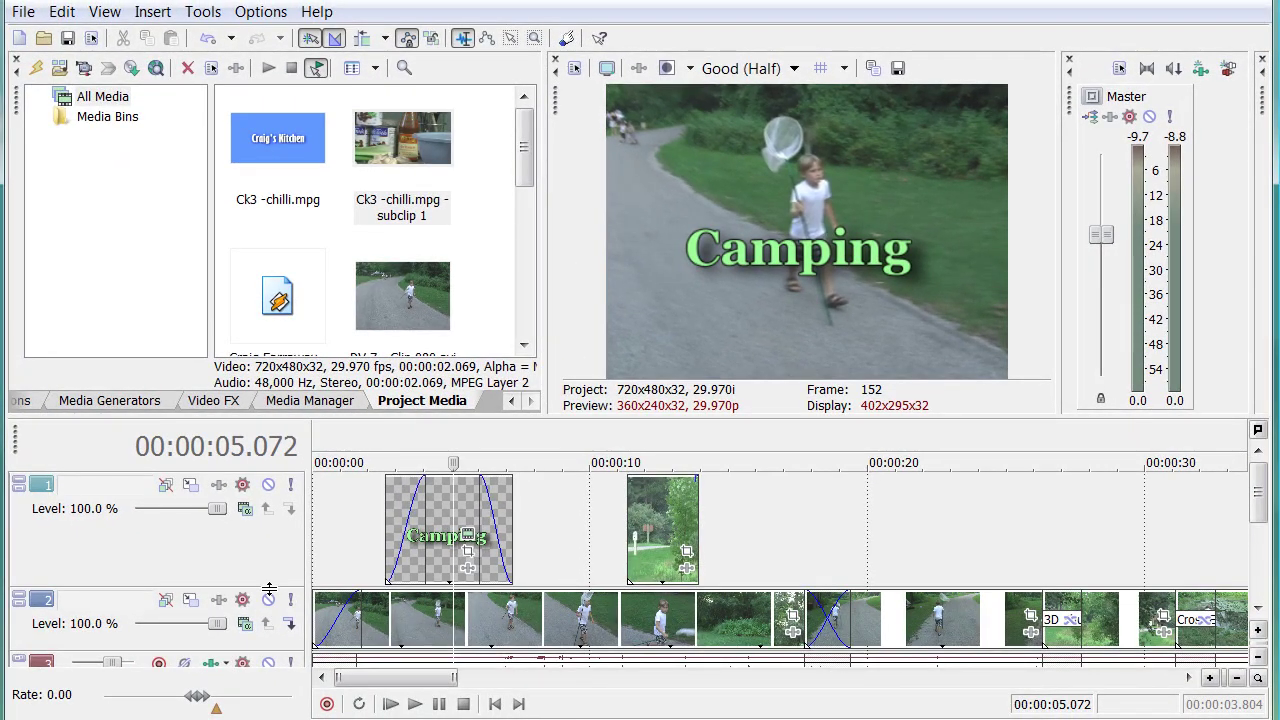
Step: Shrink the top video track to reveal the audio tracks and preview the cutaway from about 9 seconds
left_click_drag(274, 586, 283, 538)
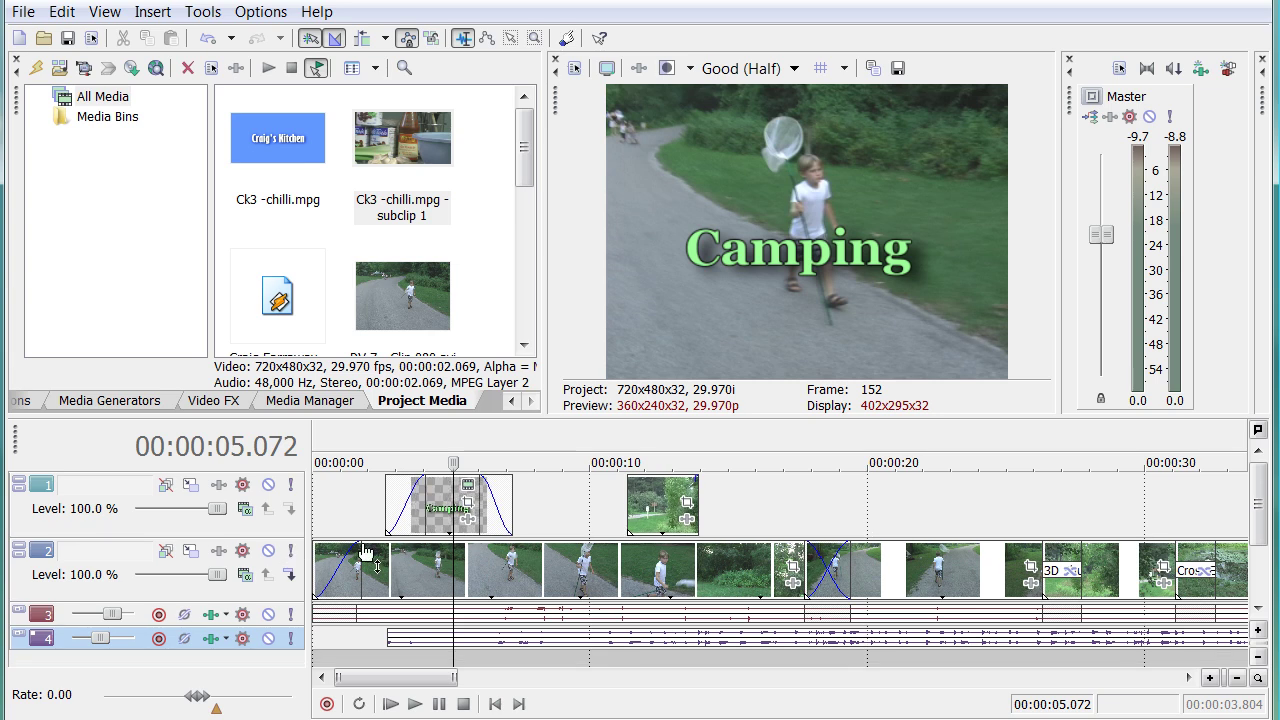
left_click(661, 441)
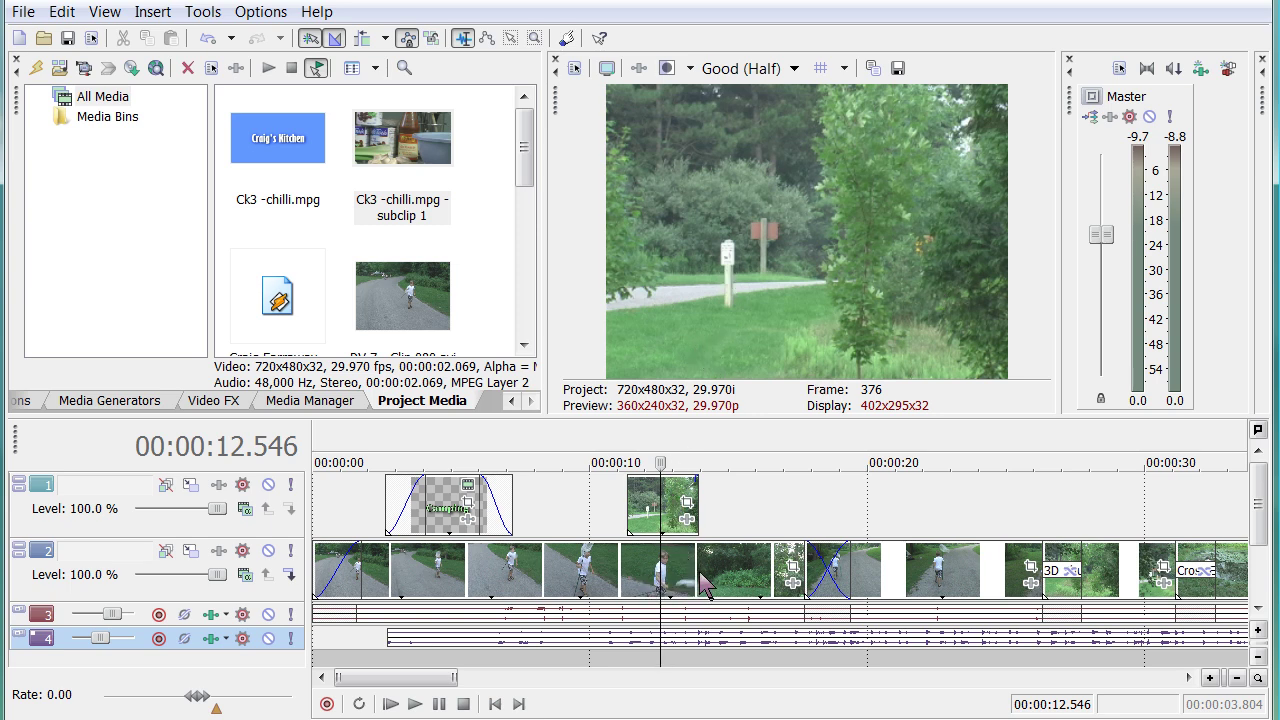
left_click(566, 446)
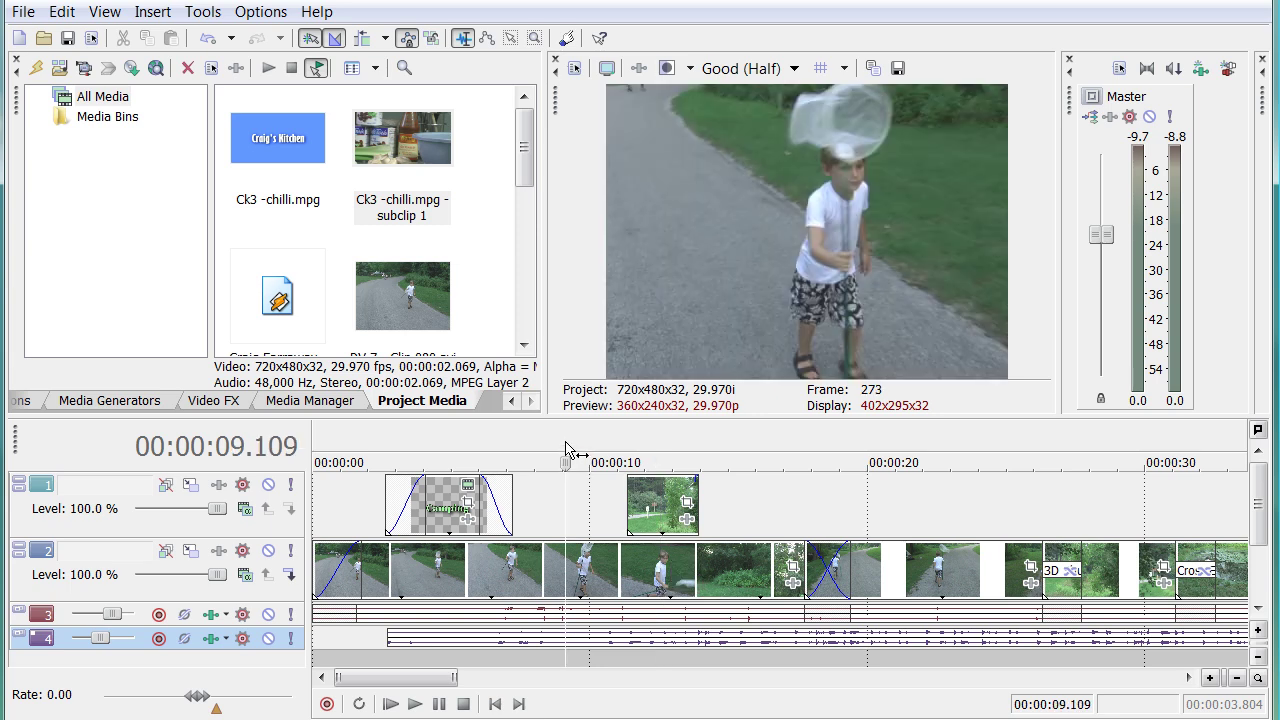
key("space")
key("Return")
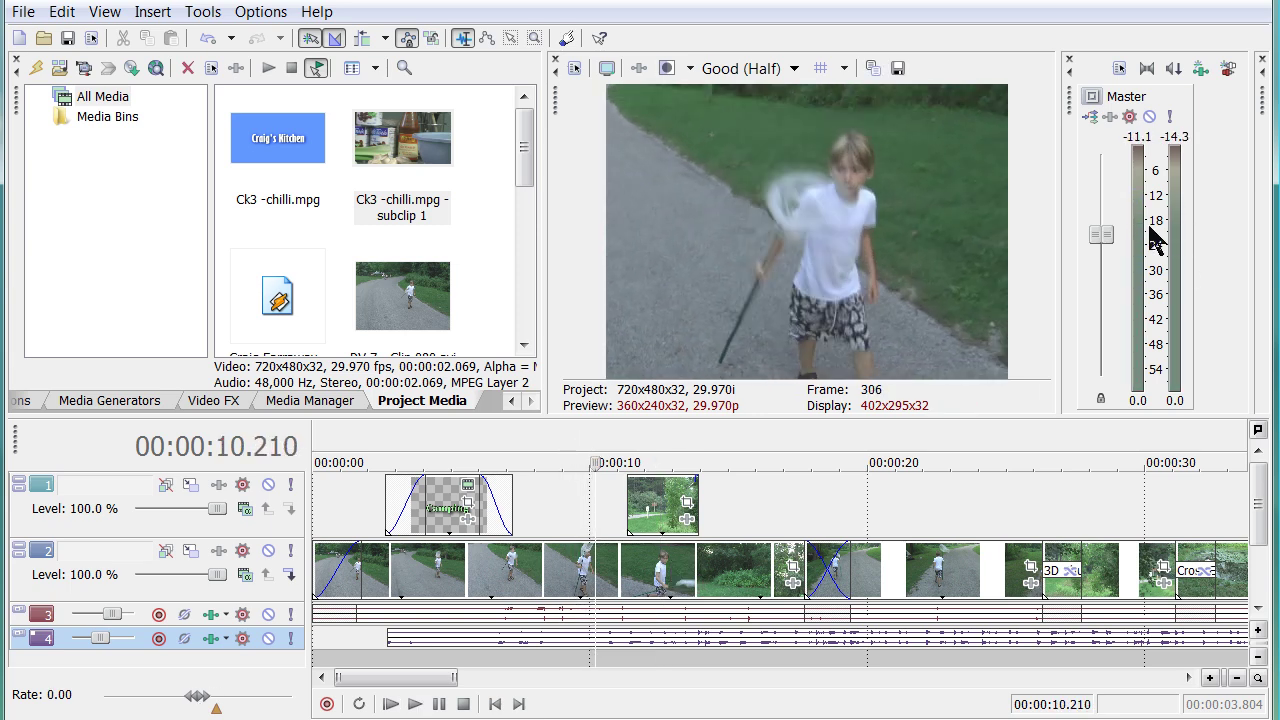
Step: Lower the Master fader and replay the section through the cutaway from about 9 seconds
left_click_drag(1106, 236, 1117, 291)
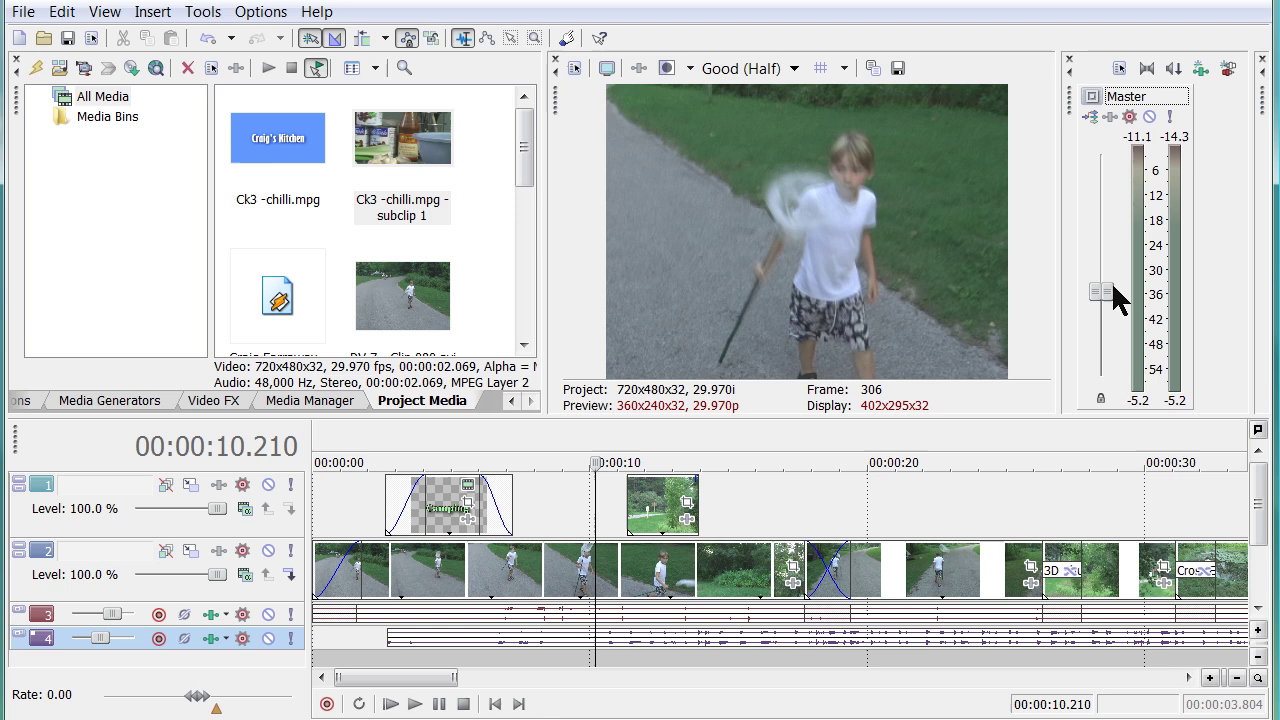
left_click(570, 448)
key("space")
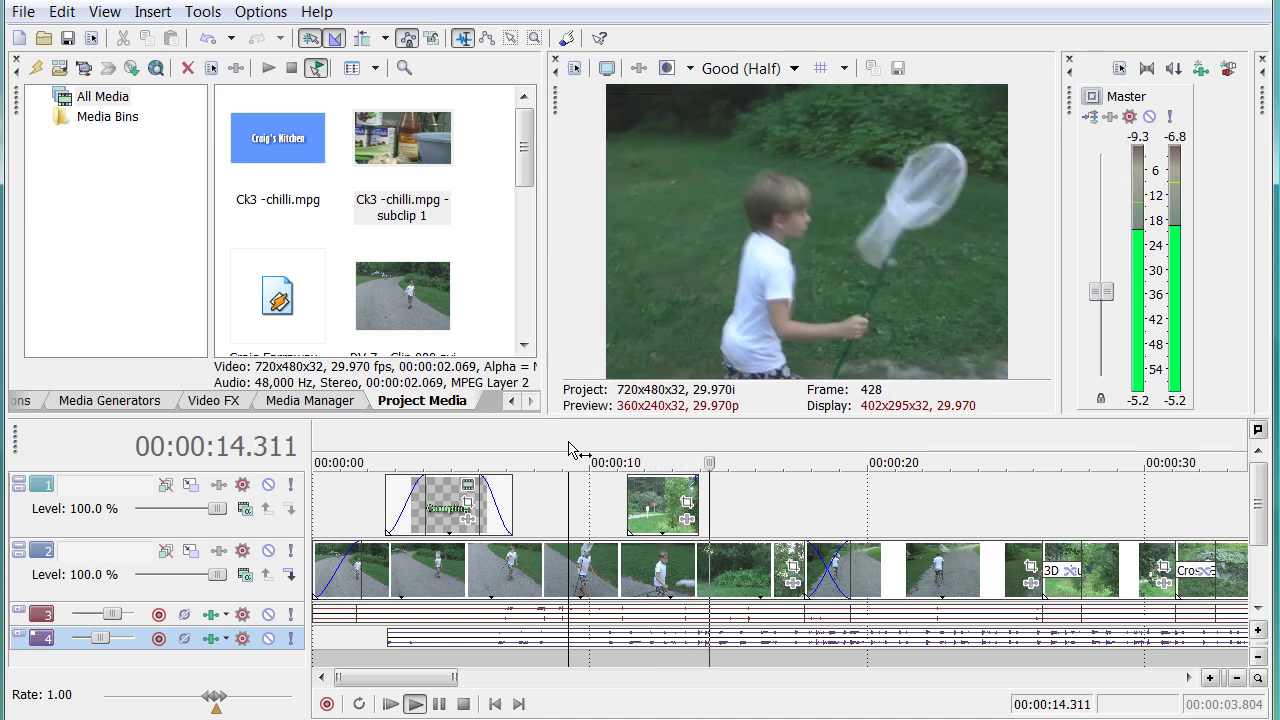
key("space")
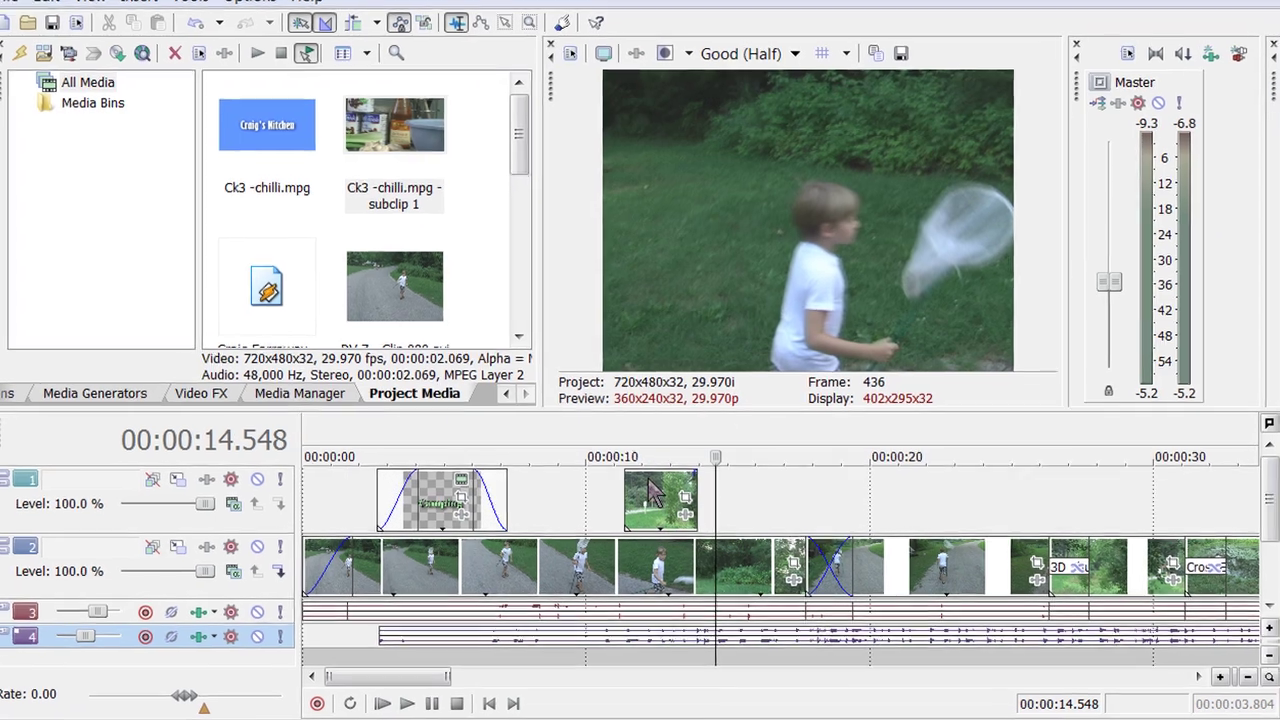
scroll(641, 502, "up", 2)
scroll(605, 460, "up", 2)
Step: Lengthen the cutaway's fade-in, add a half-second fade-out, and play it from about 10 seconds
left_click_drag(480, 427, 495, 430)
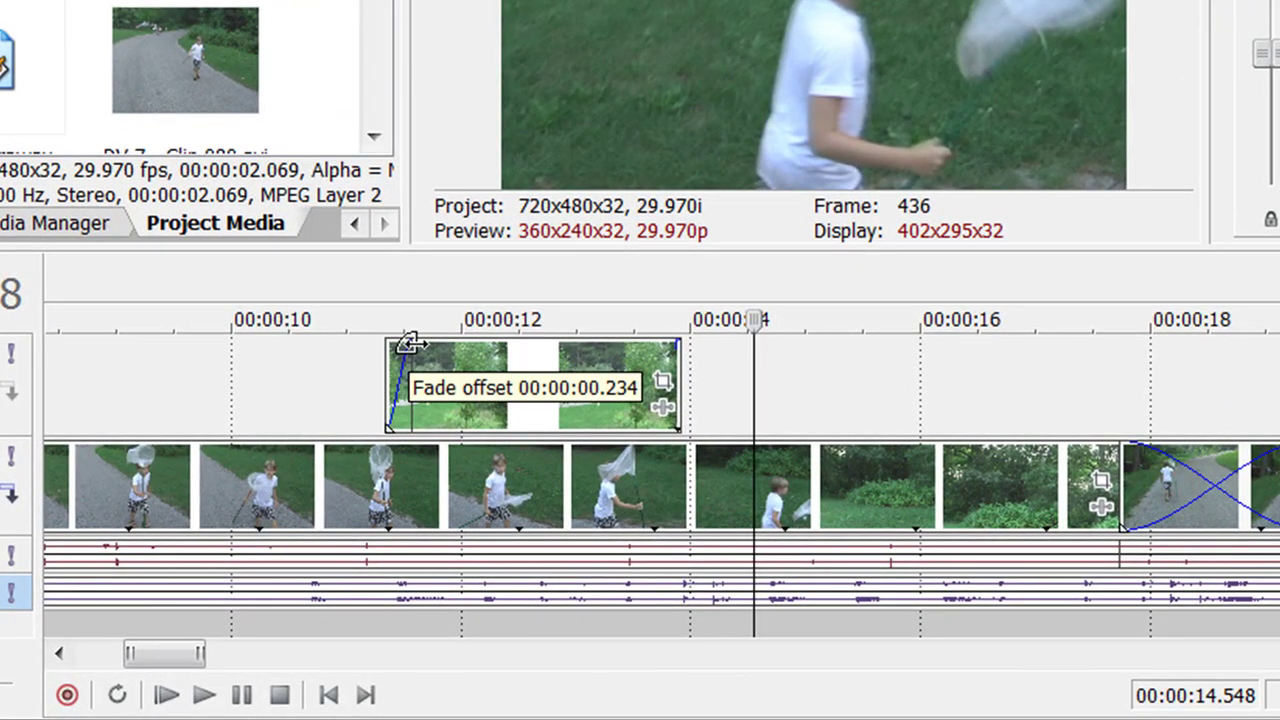
left_click_drag(408, 344, 432, 344)
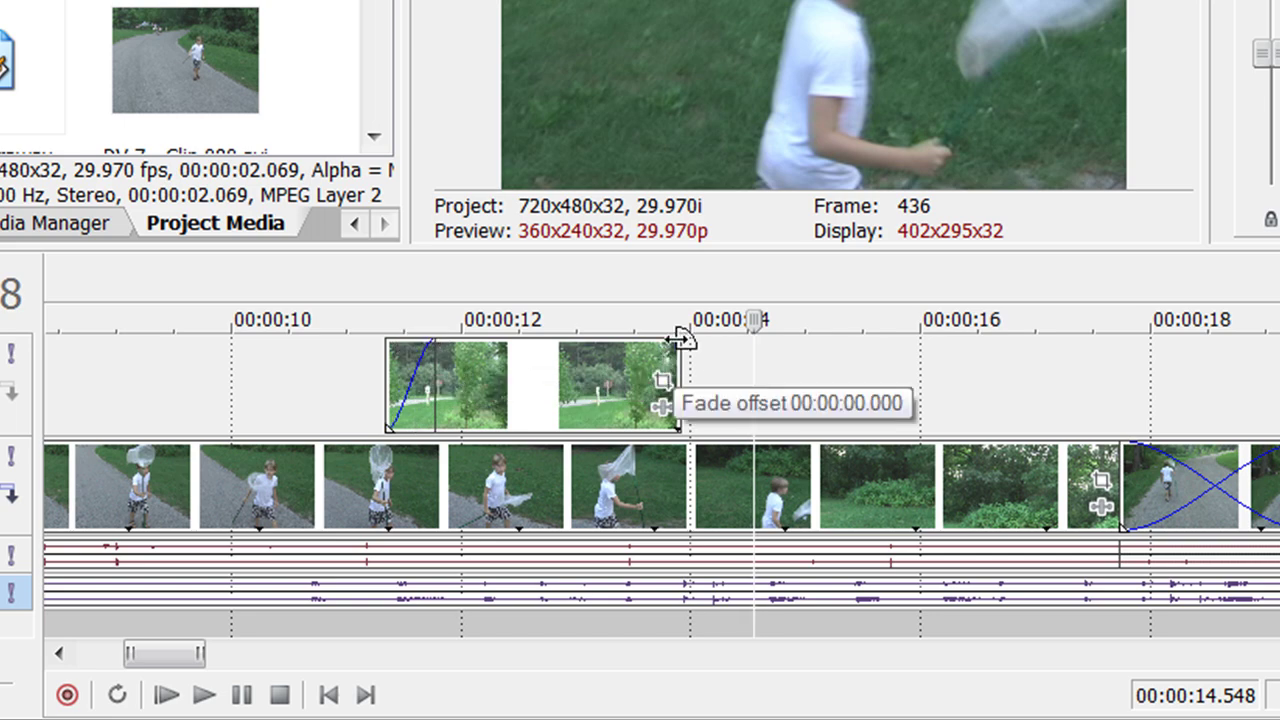
left_click_drag(680, 340, 624, 340)
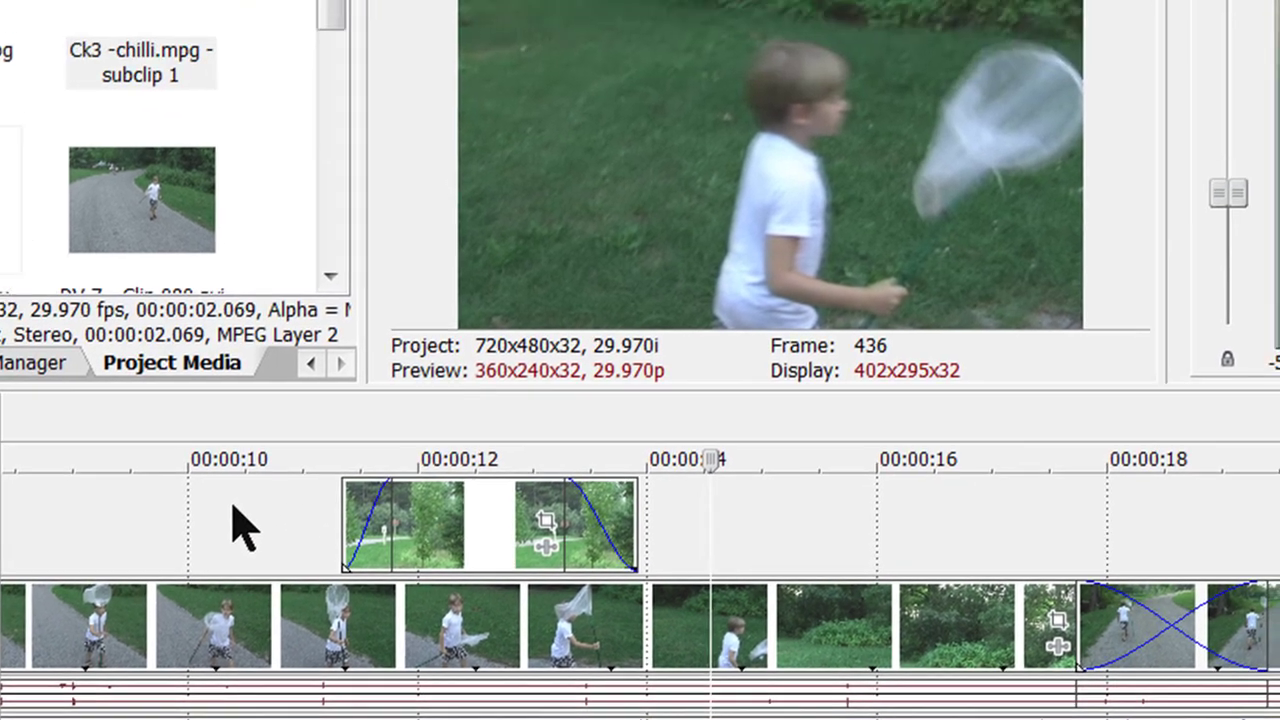
left_click(282, 362)
key("space")
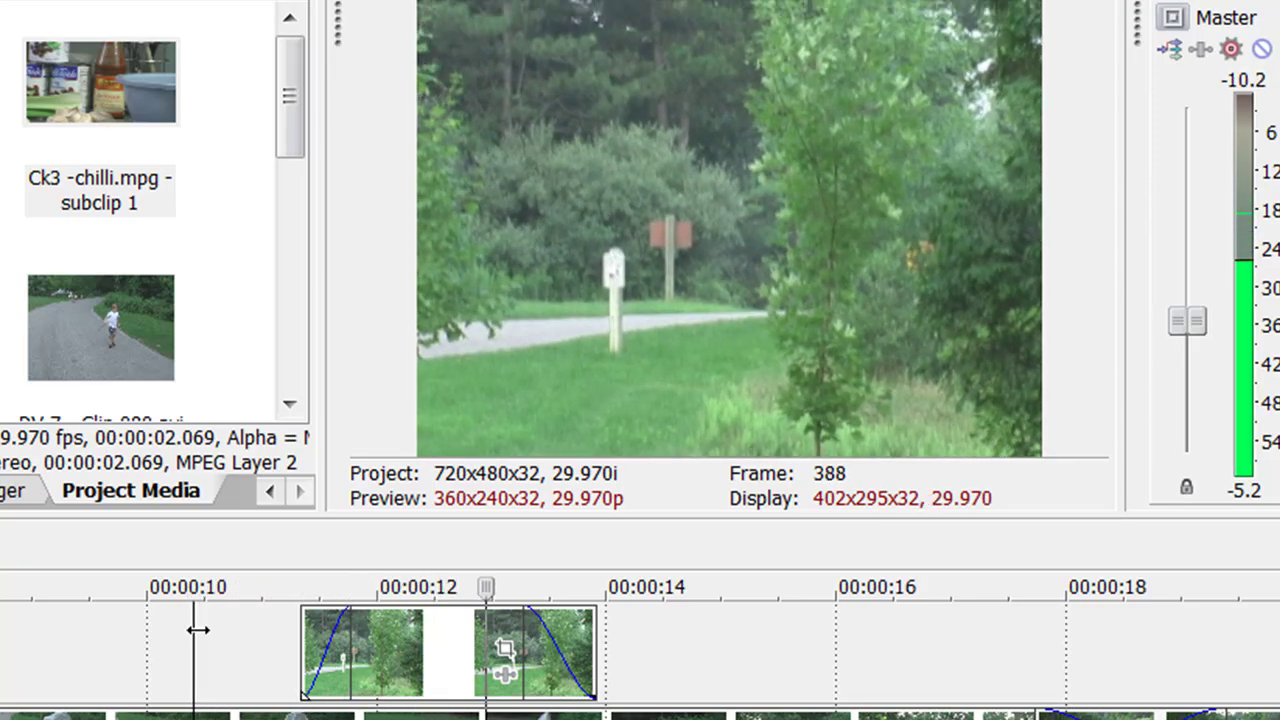
key("Return")
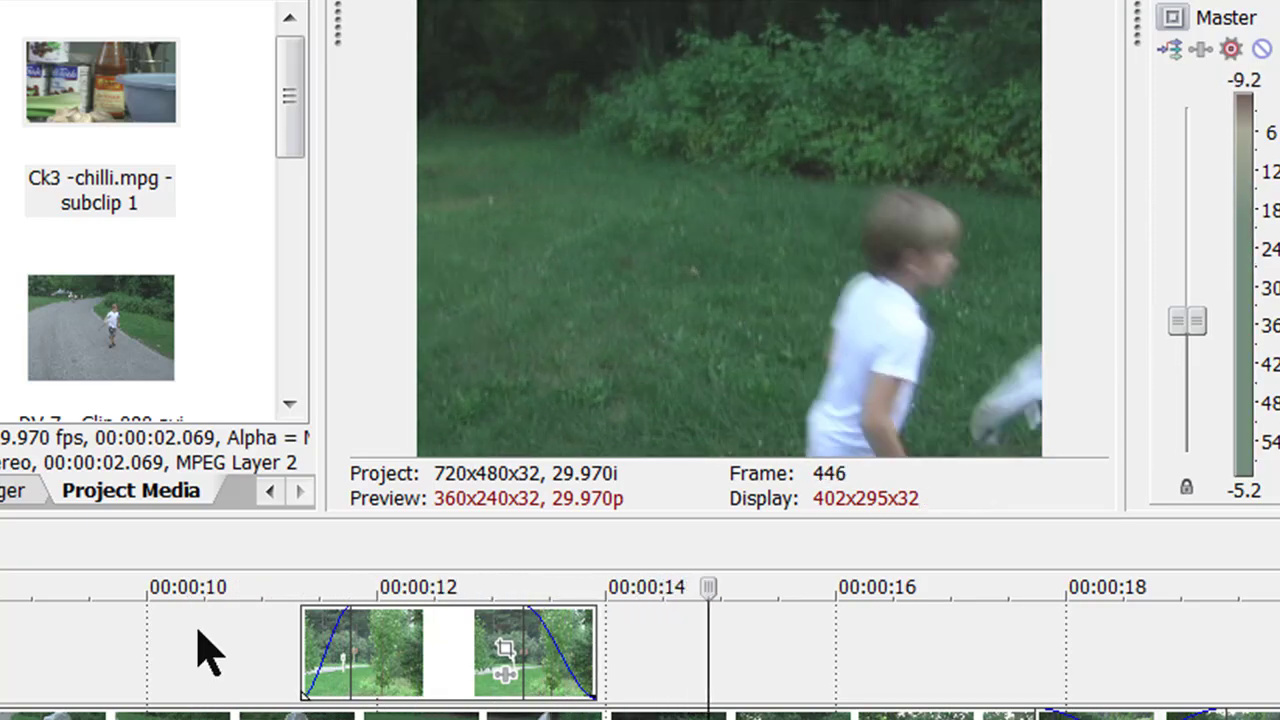
Step: Preview the cutaway at 48% opacity, then restore its opacity to 100%
left_click_drag(449, 615, 449, 665)
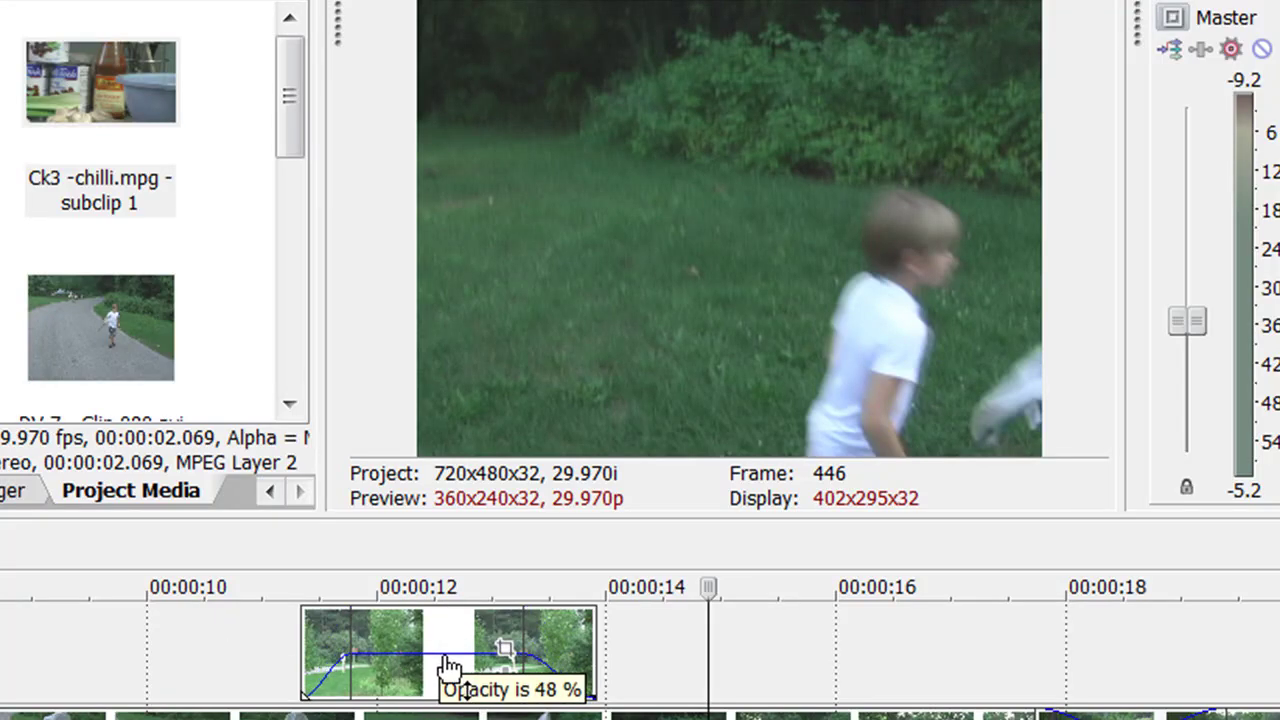
left_click(178, 646)
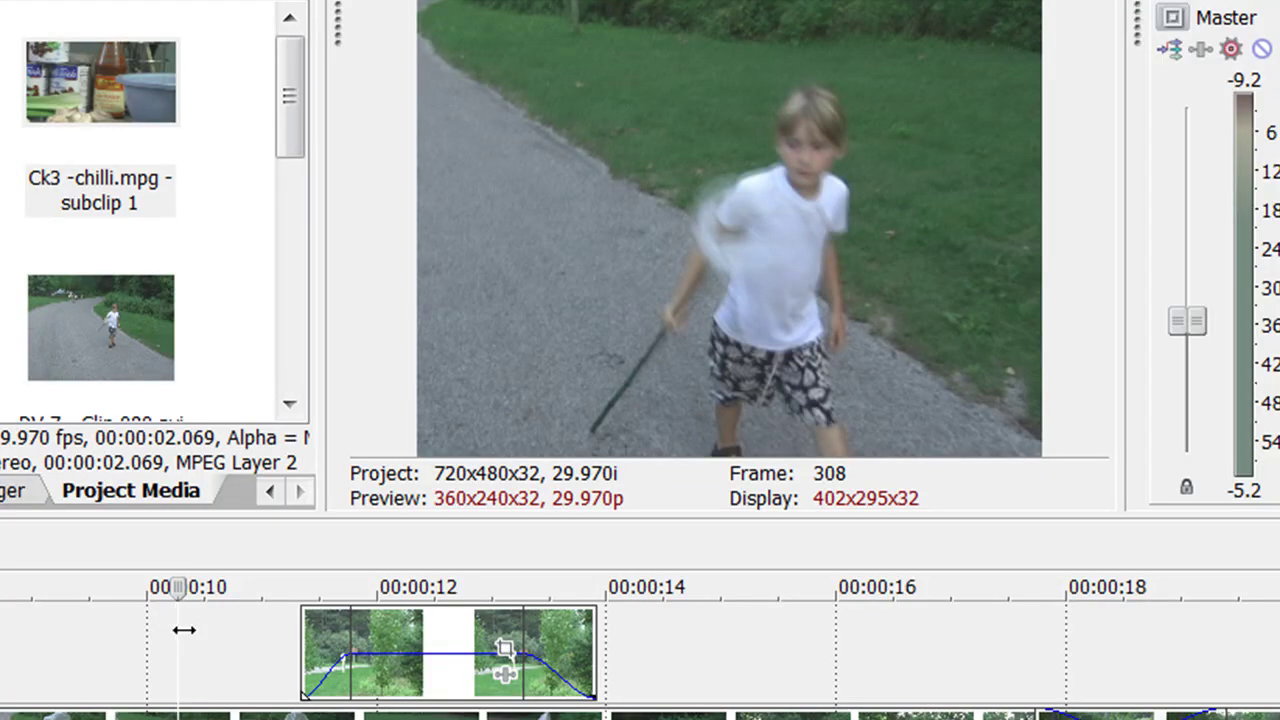
key("space")
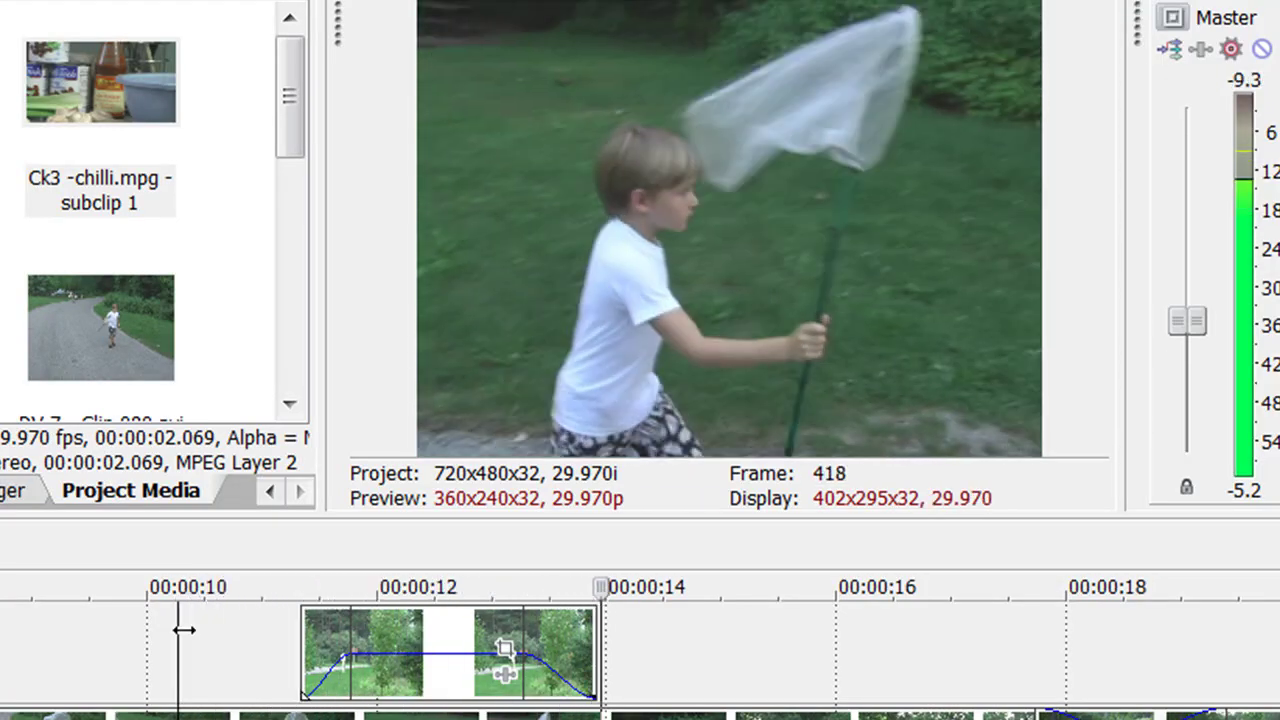
key("Return")
left_click_drag(458, 668, 457, 607)
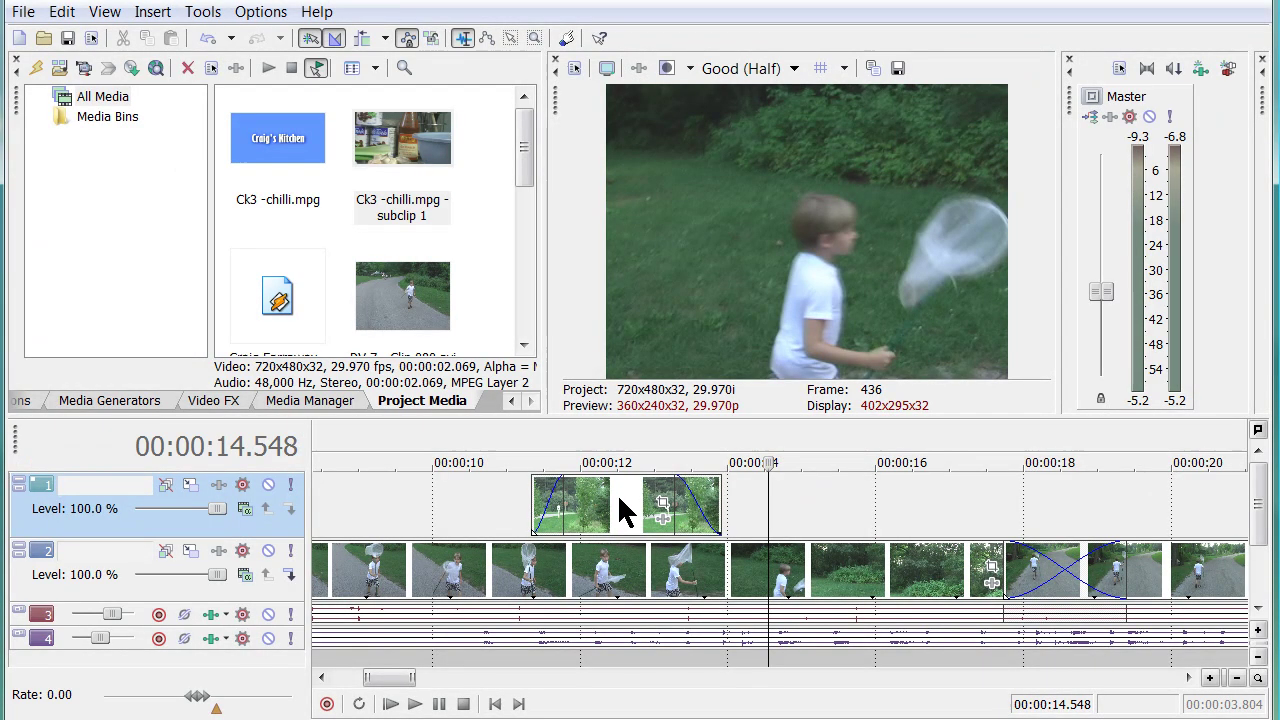
Step: Move the cutaway below the main video and play from 10.7 seconds to see it hidden
left_click_drag(619, 498, 614, 663)
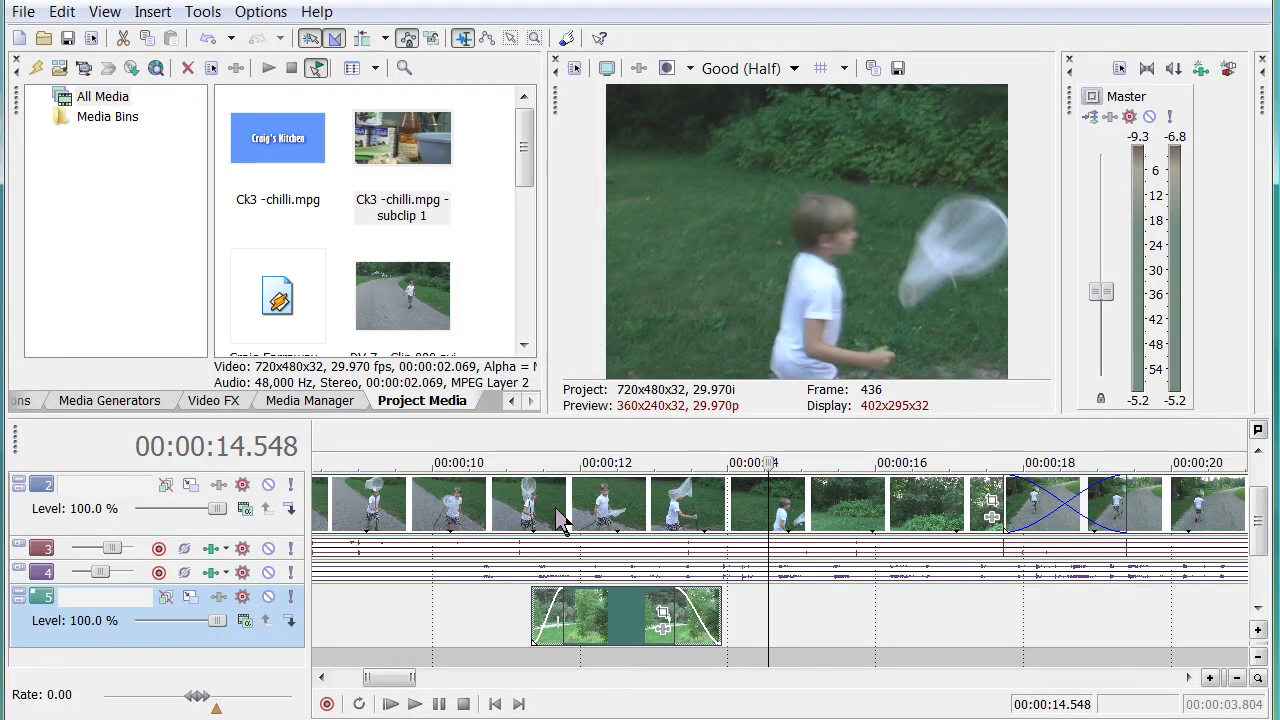
left_click(485, 437)
key("space")
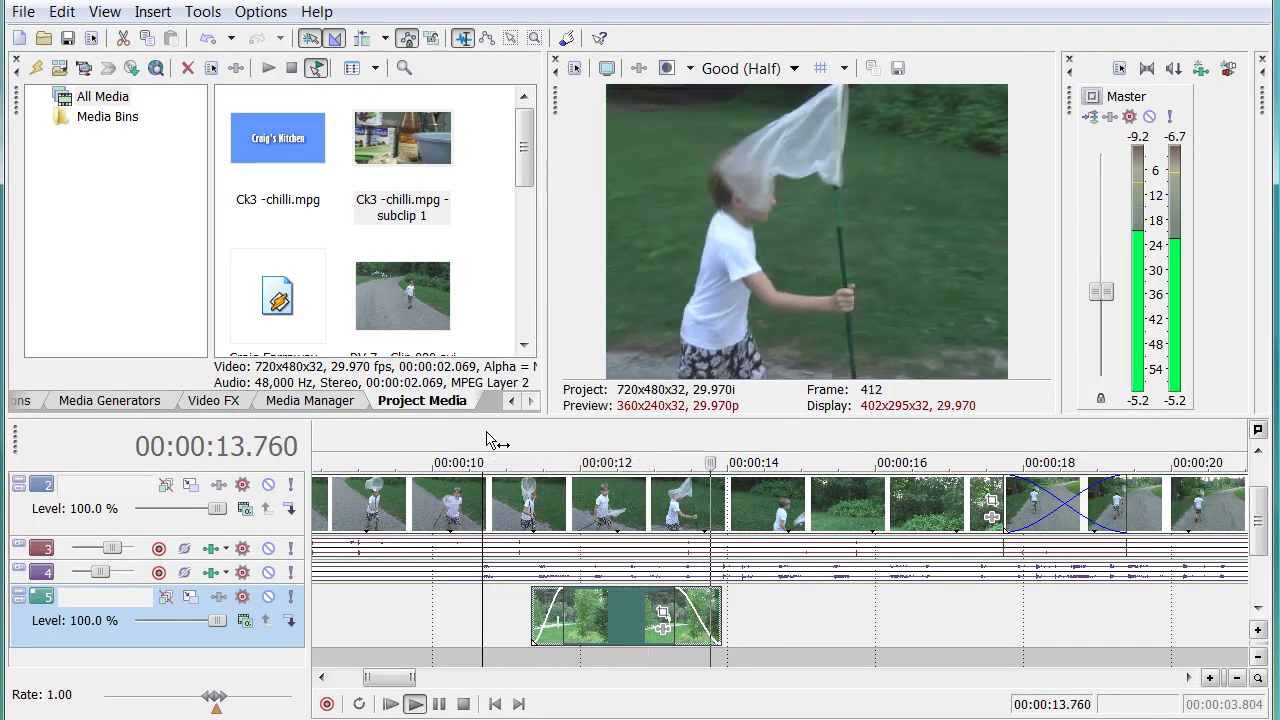
key("Return")
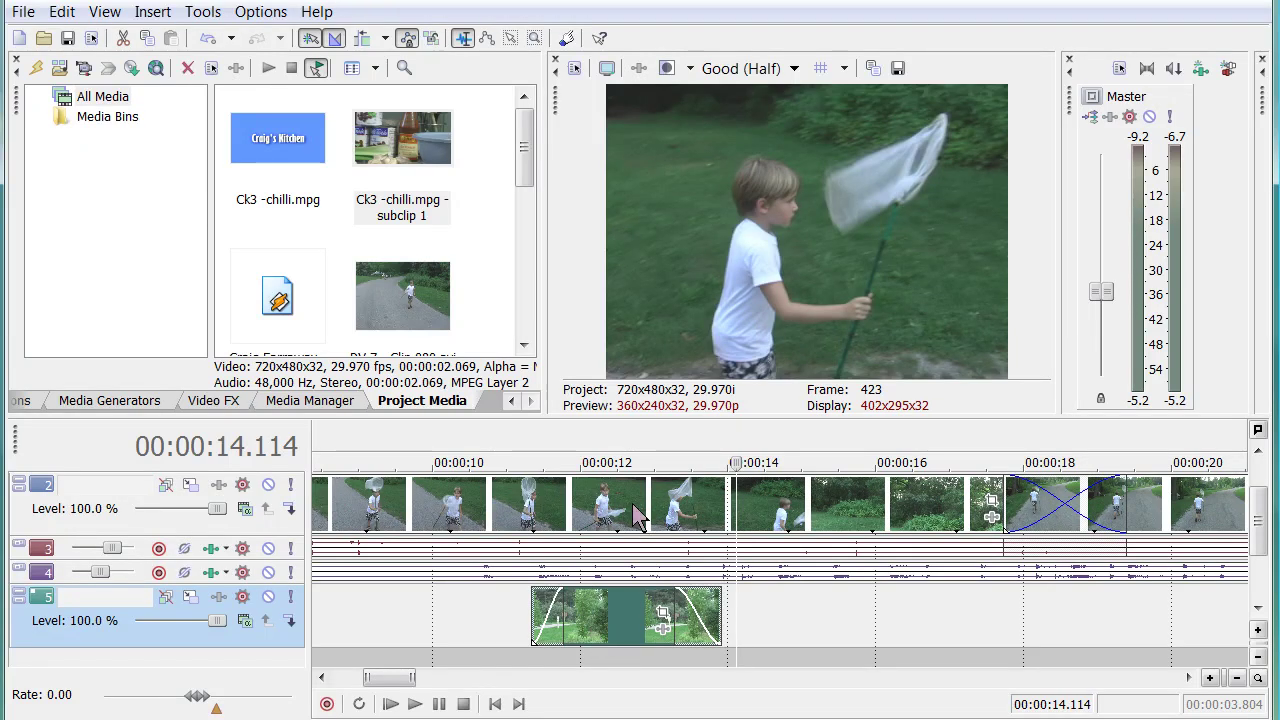
Step: Move the cutaway back above the main video and play it from about 10.5 seconds
left_click_drag(640, 630, 640, 503)
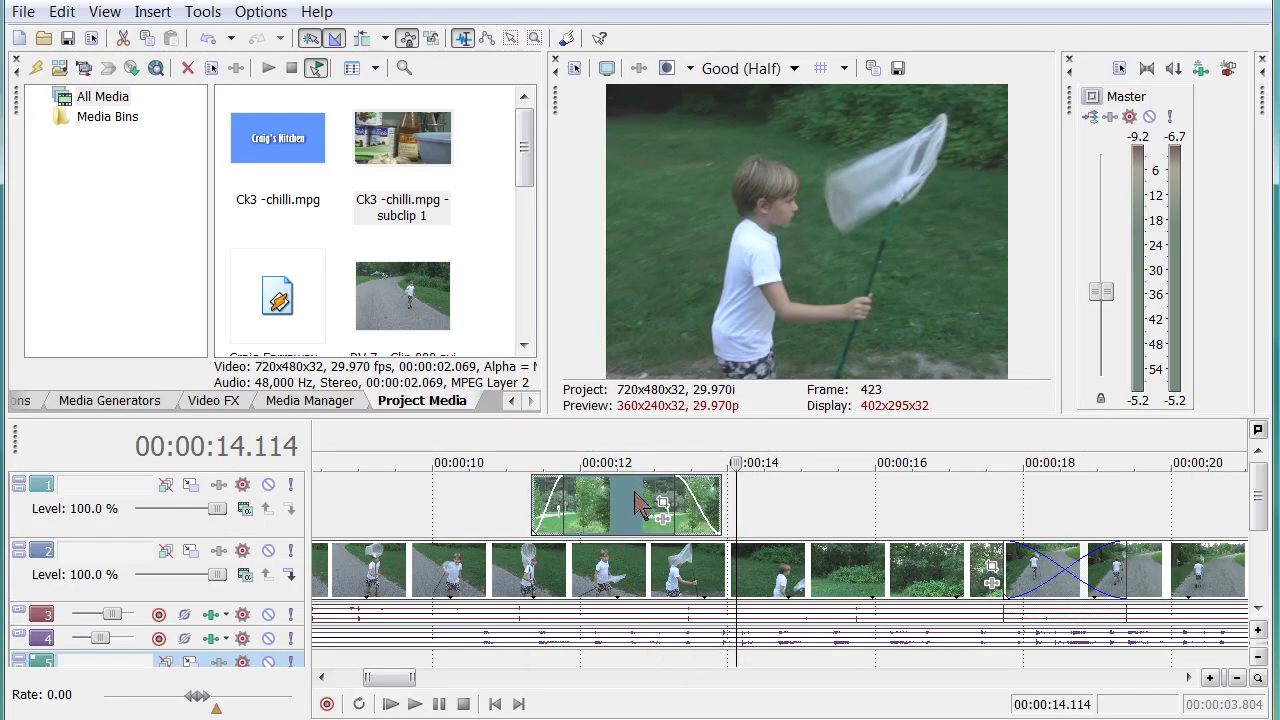
left_click(471, 505)
key("space")
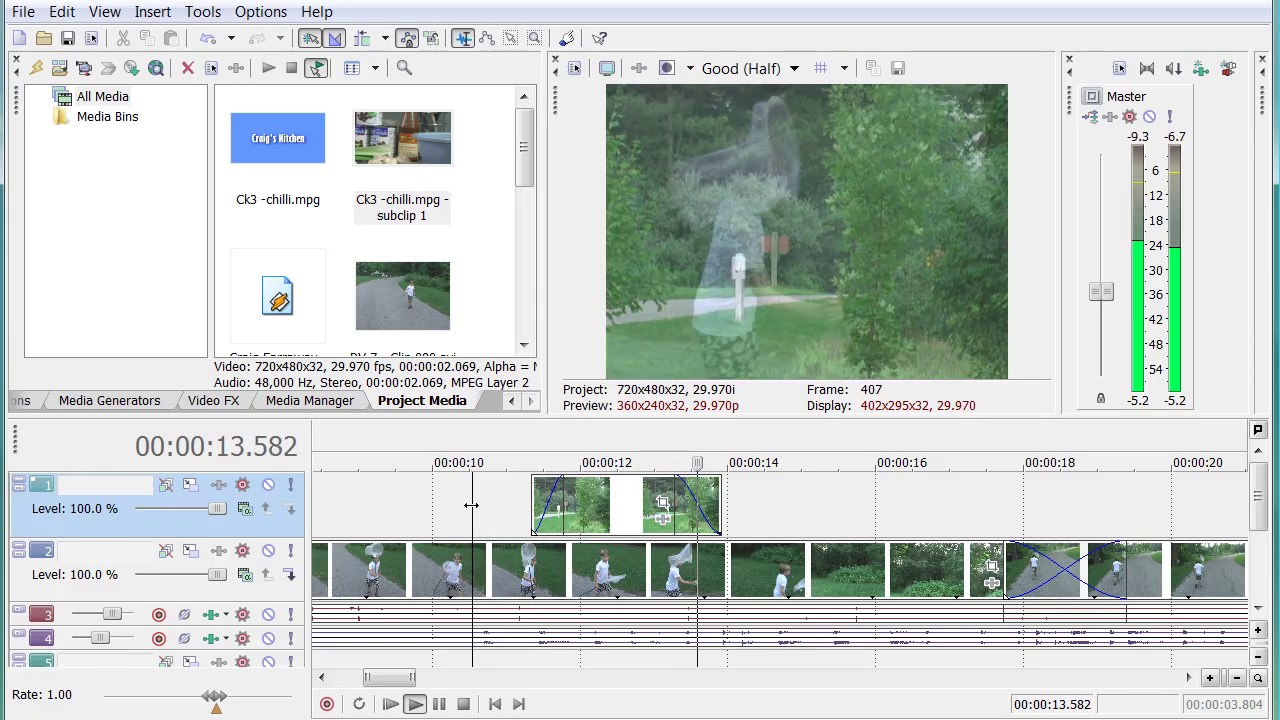
key("Return")
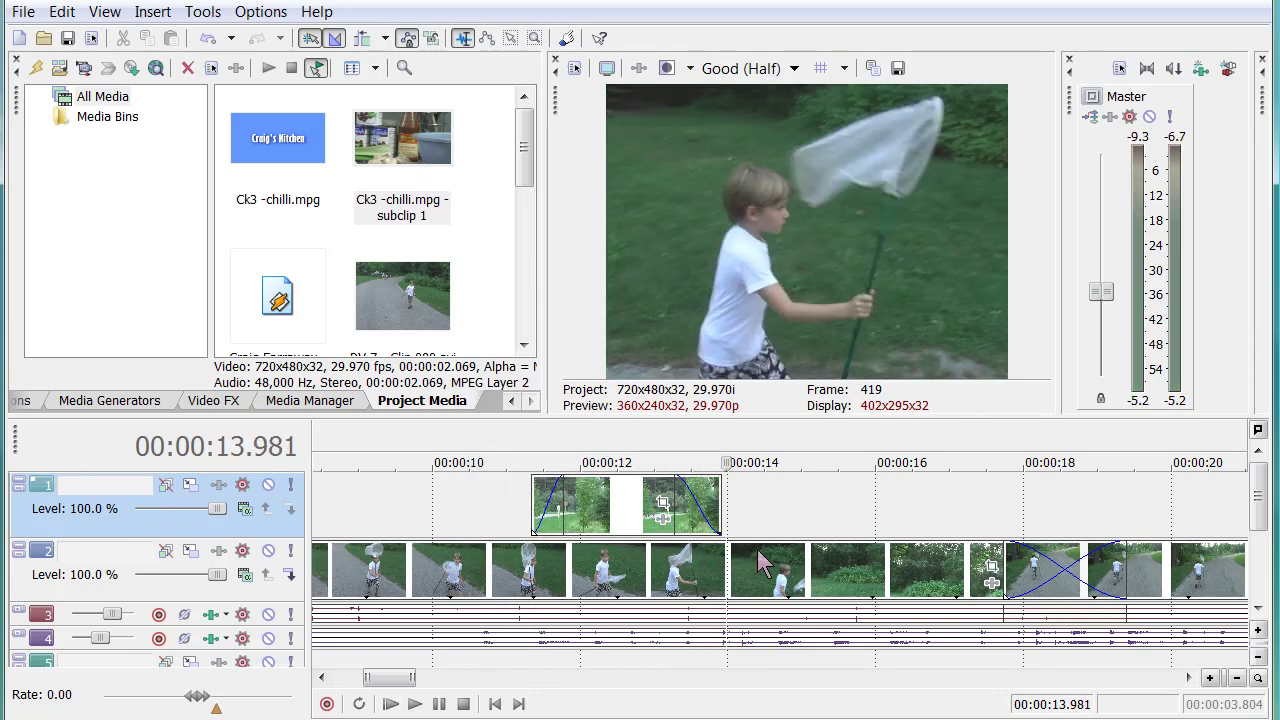
Step: Zoom out, scroll the timeline to 1:44, and put the playhead at the kitchen clip's start
scroll(763, 540, "down", 3)
scroll(763, 540, "down", 2)
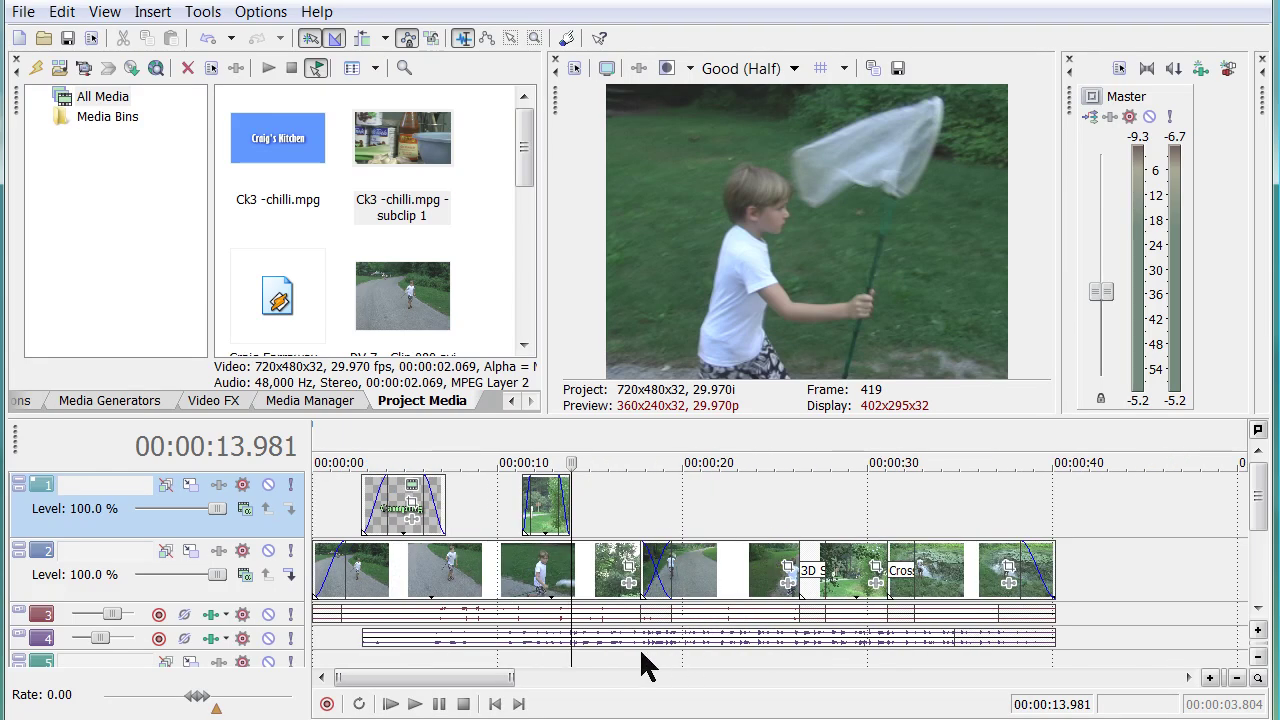
left_click_drag(484, 688, 797, 680)
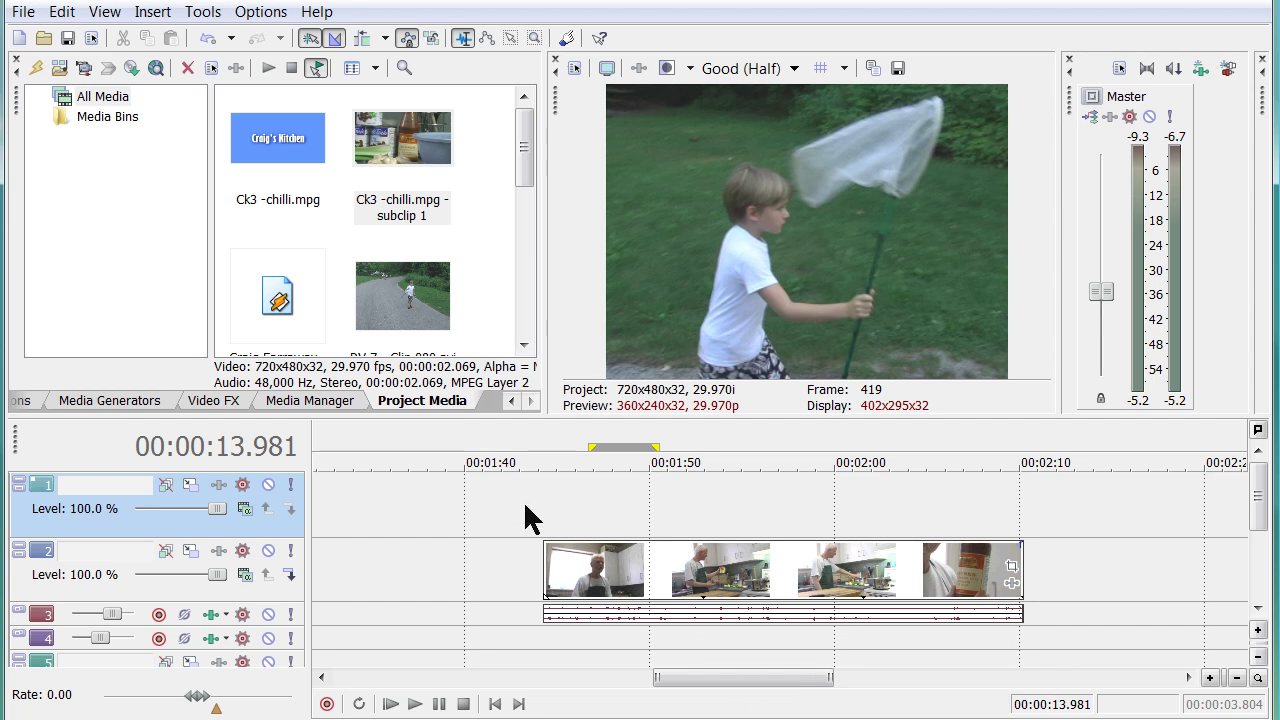
left_click(548, 567)
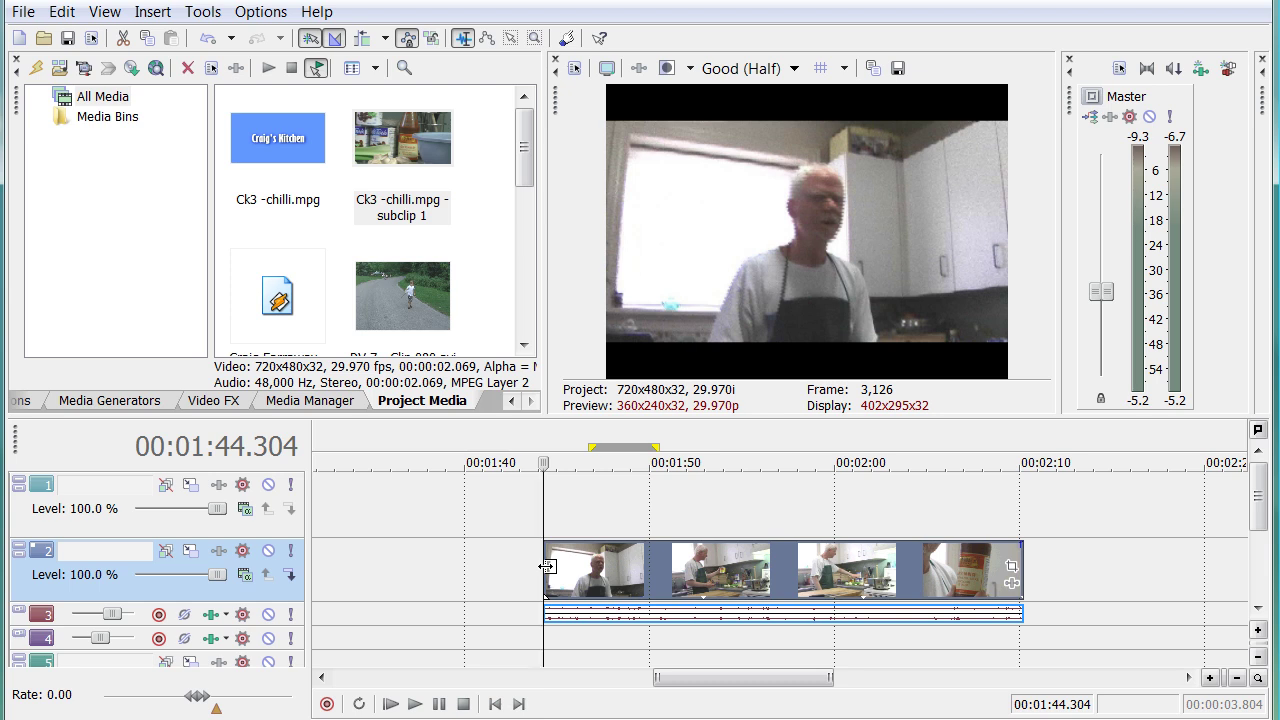
Step: Play the kitchen clip past the jump cut twice from its start
key("space")
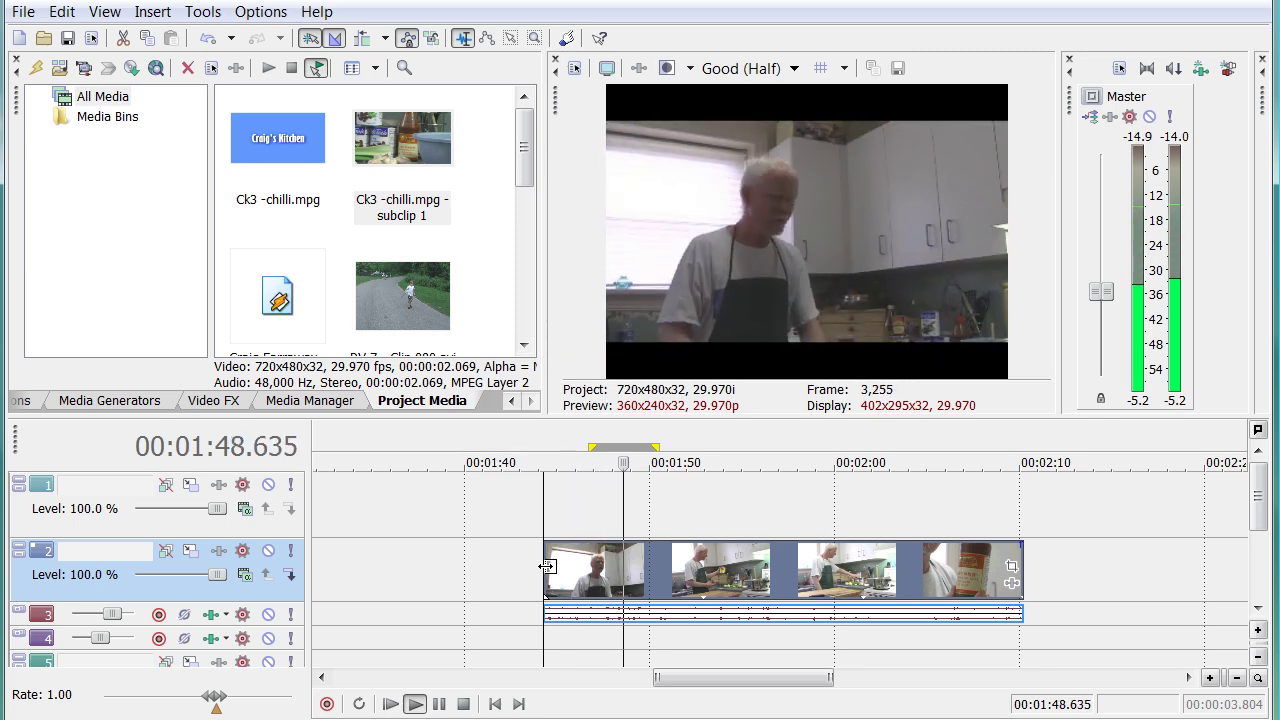
key("Return")
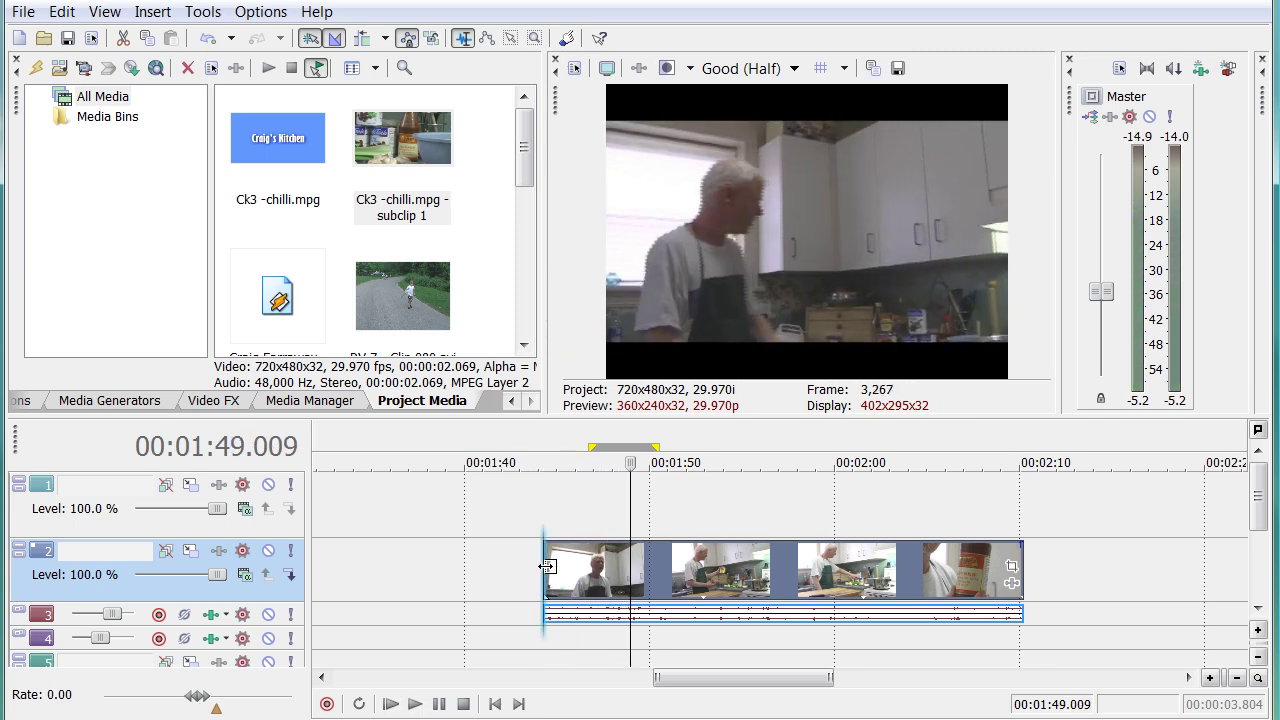
left_click(548, 567)
key("space")
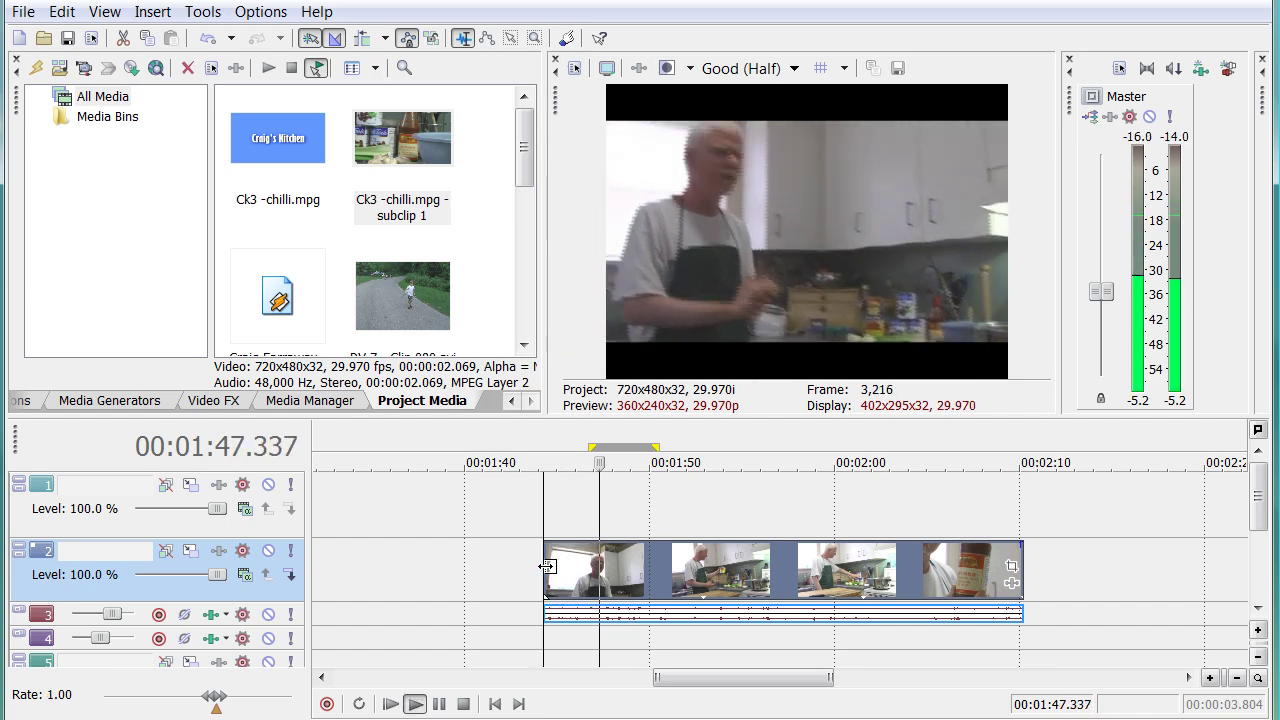
key("Return")
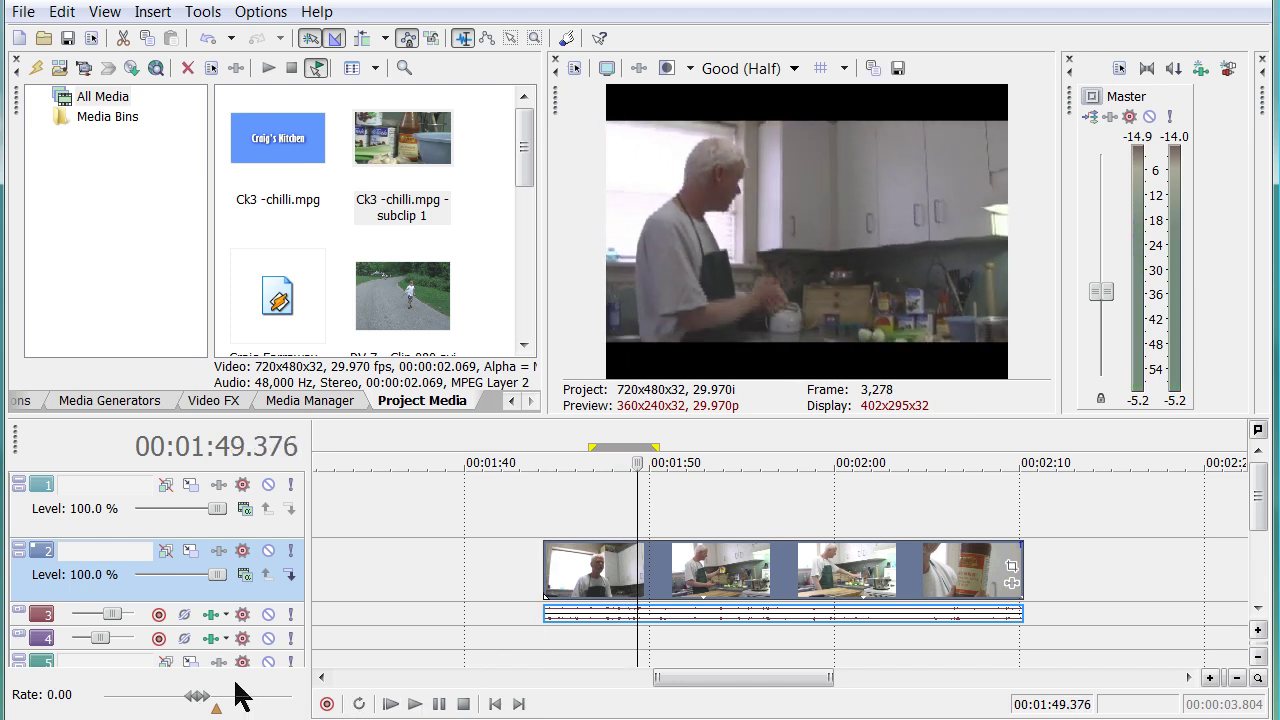
Step: Shuttle with the Rate slider onto the 1:48.308 jump-cut frame and select the chilli subclip
left_click_drag(193, 706, 183, 706)
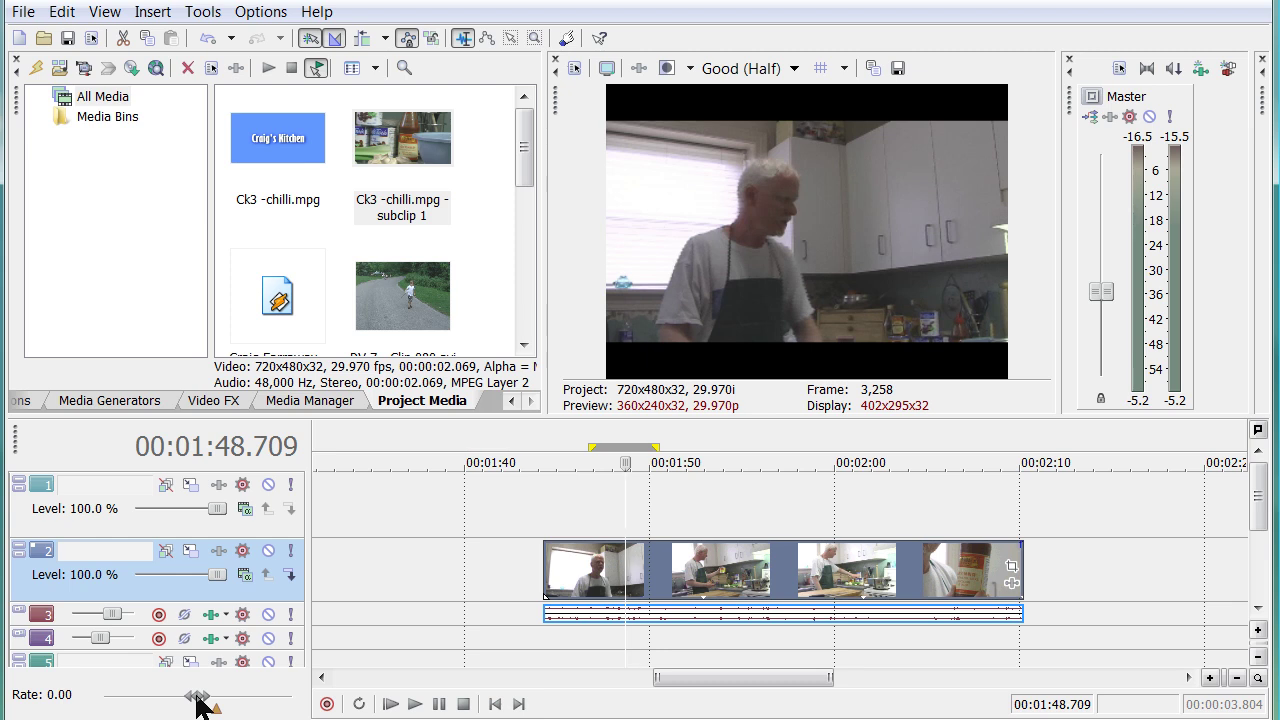
mouse_move(200, 705)
left_mouse_down()
mouse_move(189, 705)
mouse_move(203, 706)
left_mouse_up()
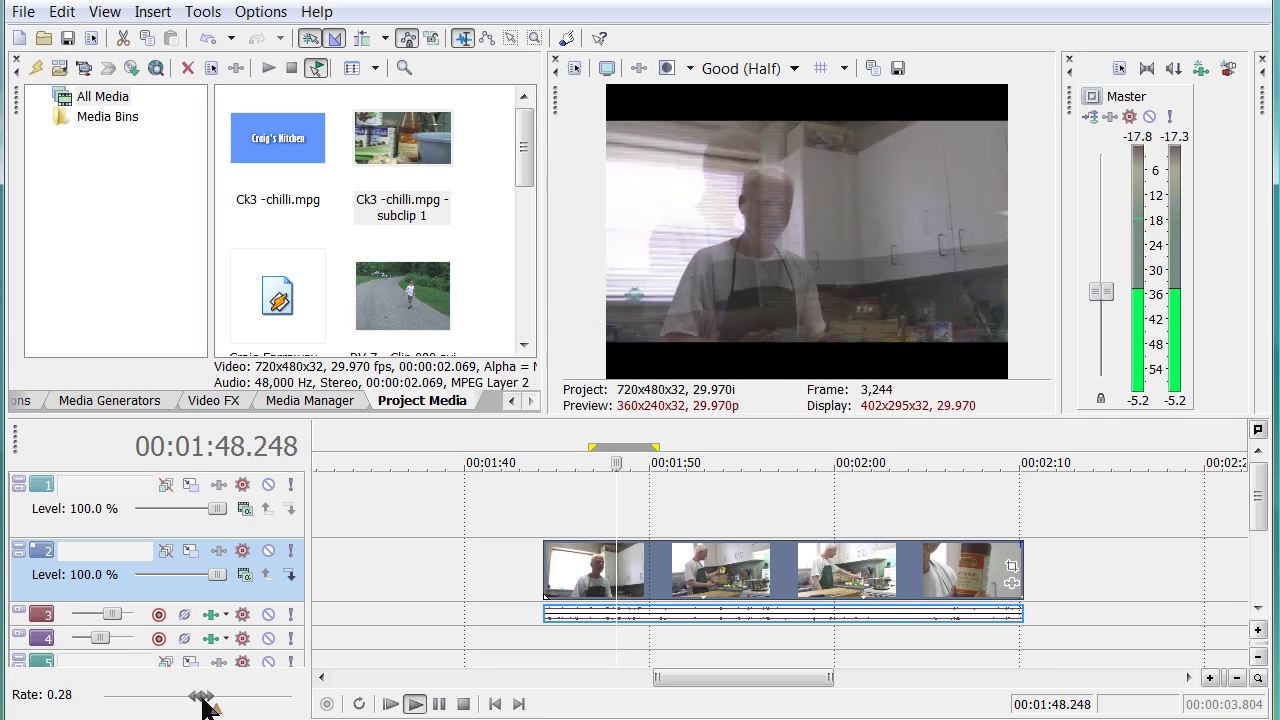
left_click_drag(205, 705, 200, 700)
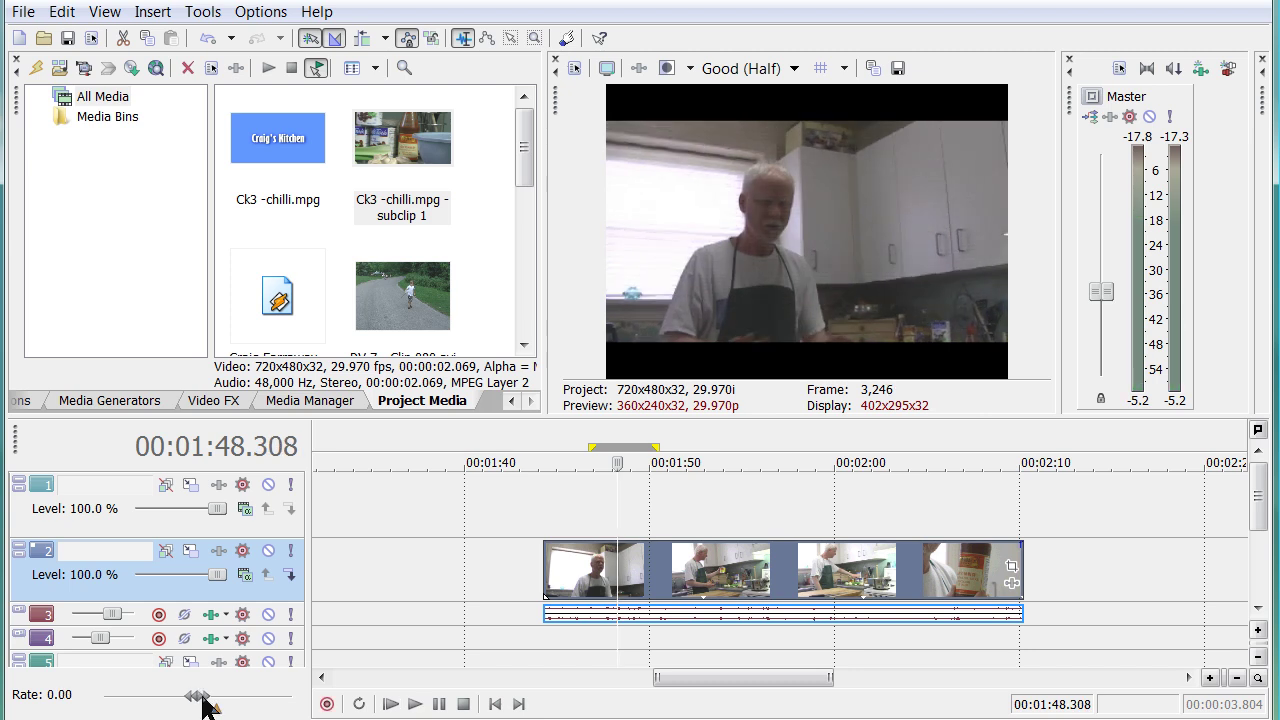
left_click(407, 155)
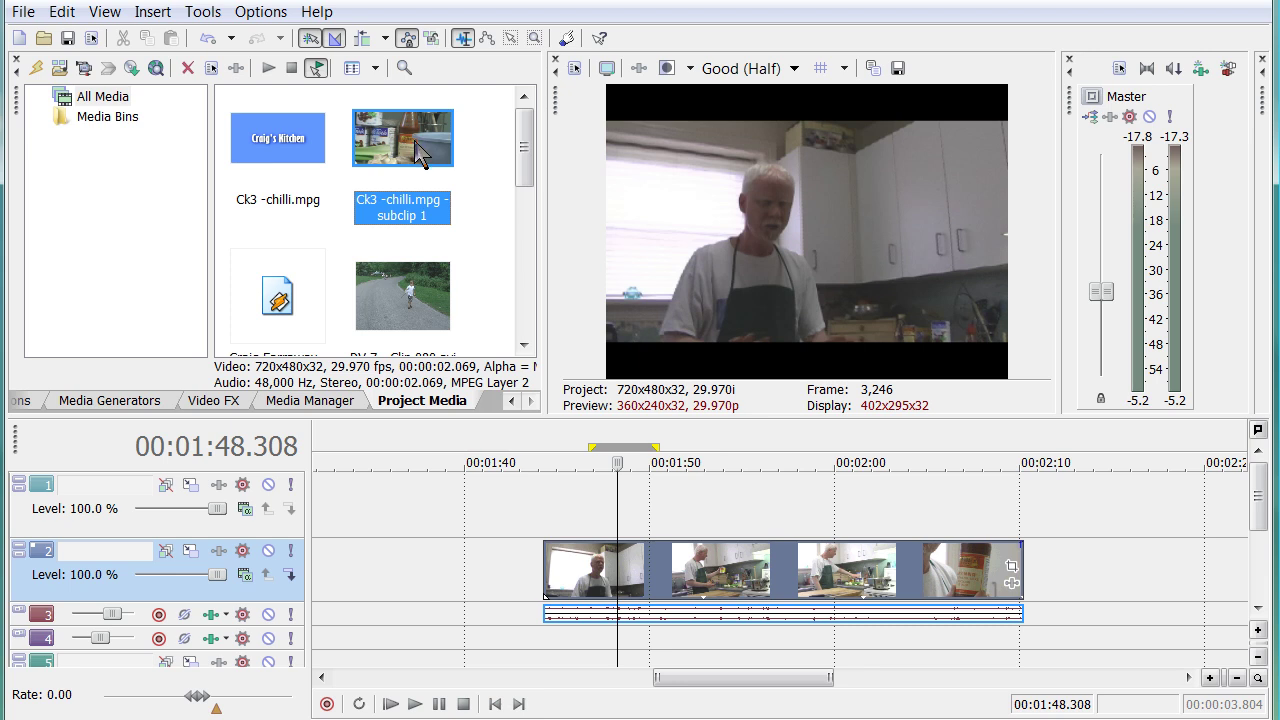
left_click_drag(414, 158, 608, 534)
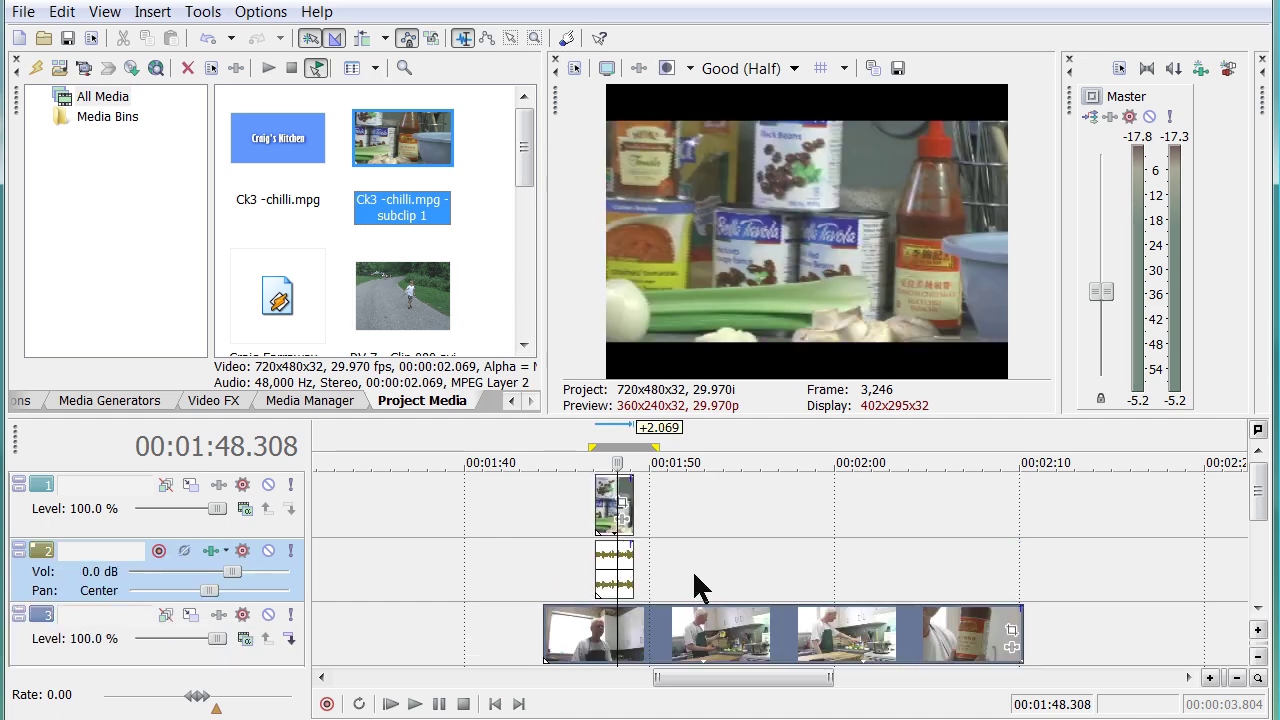
key("ctrl+z")
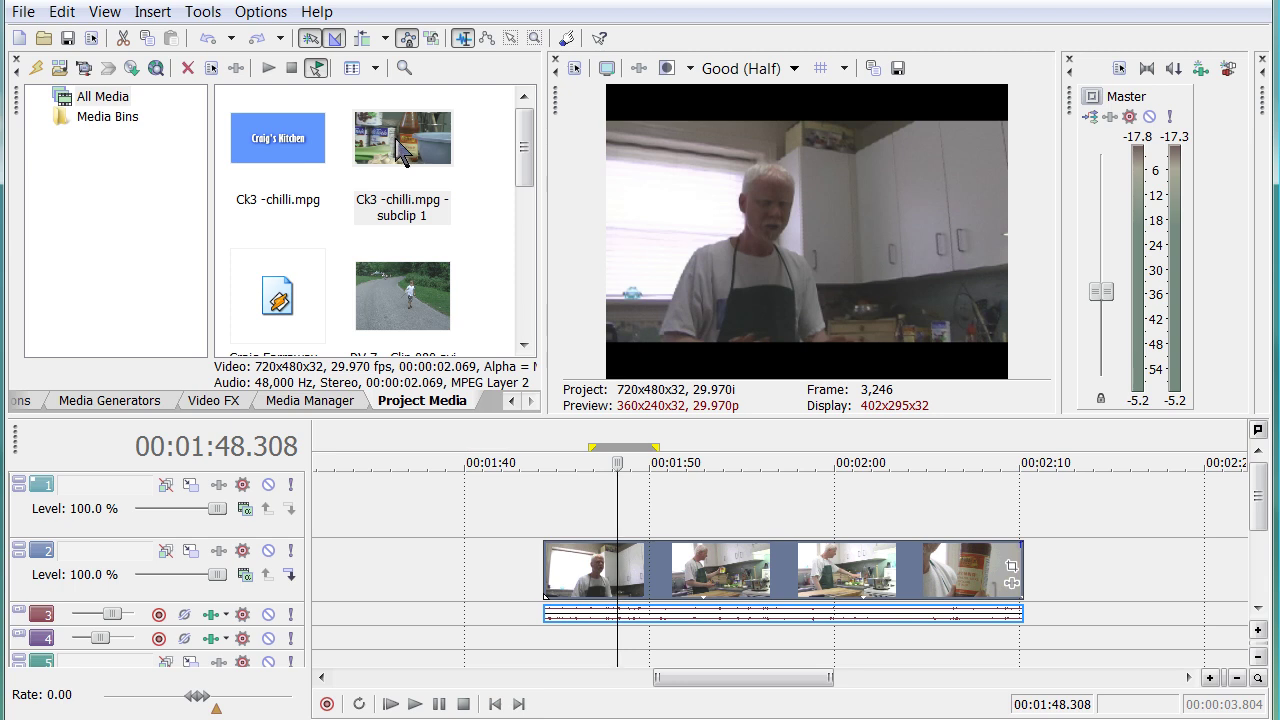
Step: Place the chilli subclip on track 1 at 1:48.308 using Video Only > Add Video Across Time
left_click_drag(399, 150, 618, 516)
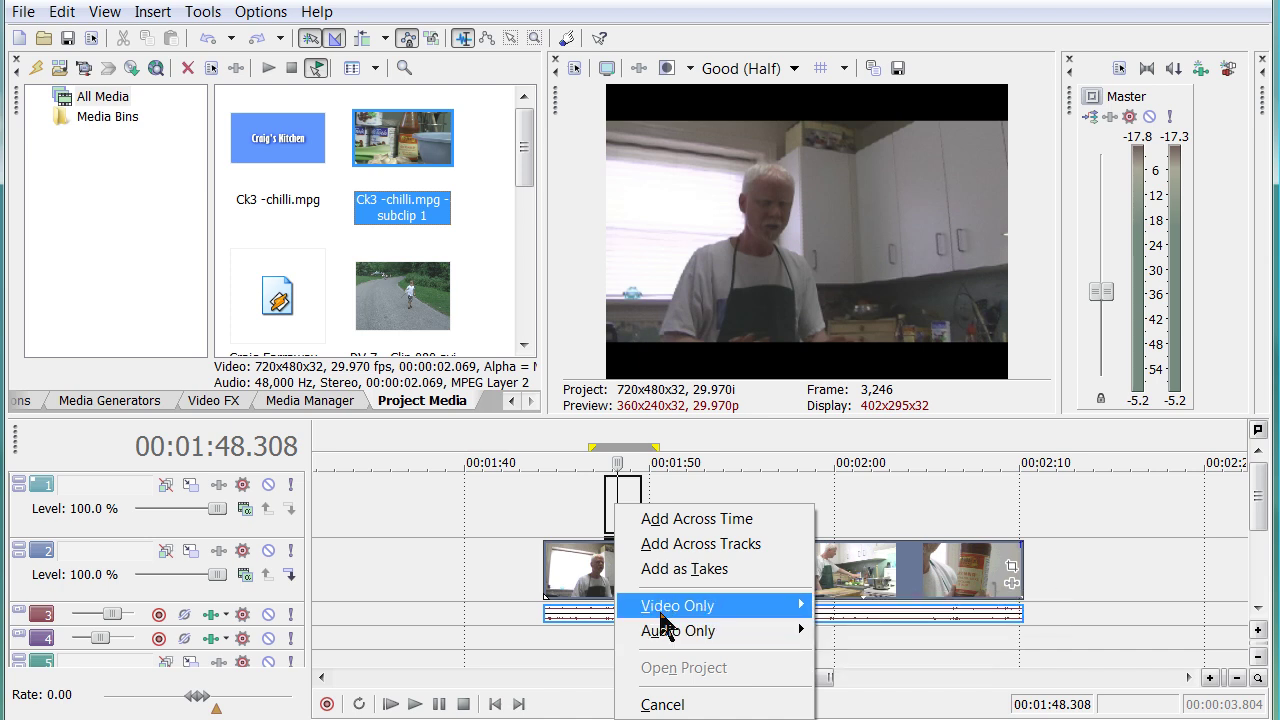
mouse_move(690, 608)
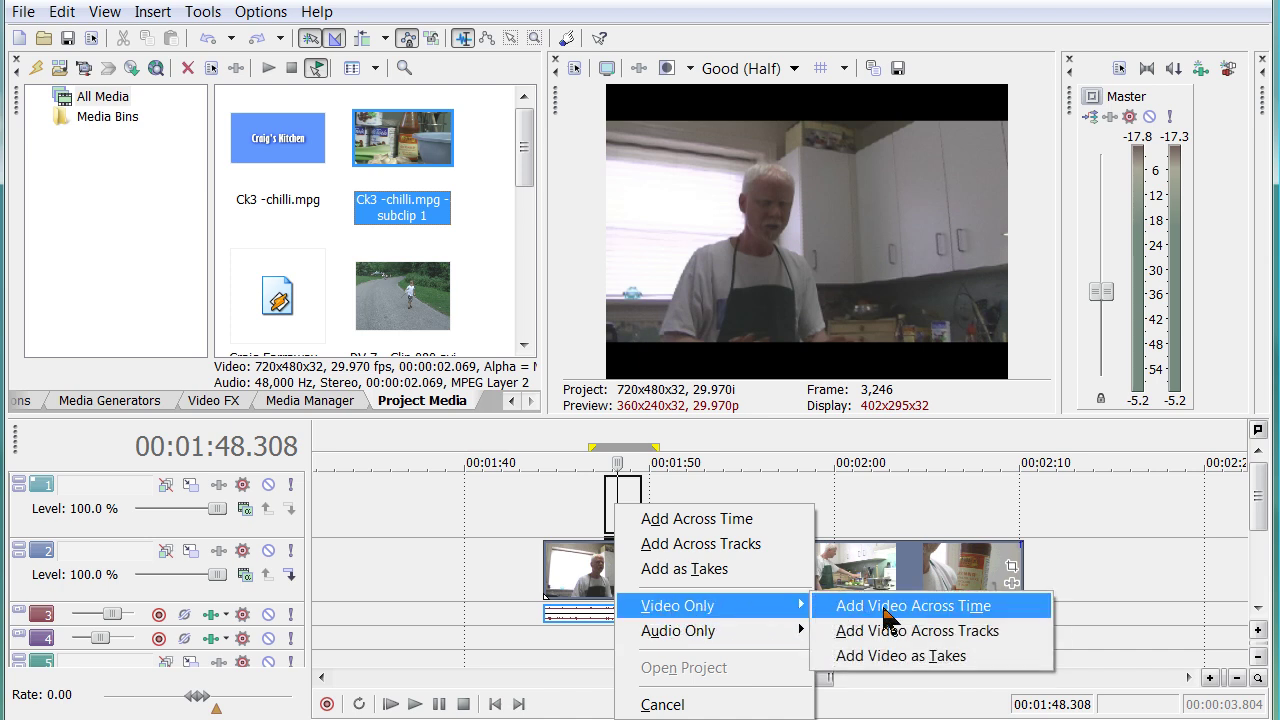
left_click(886, 610)
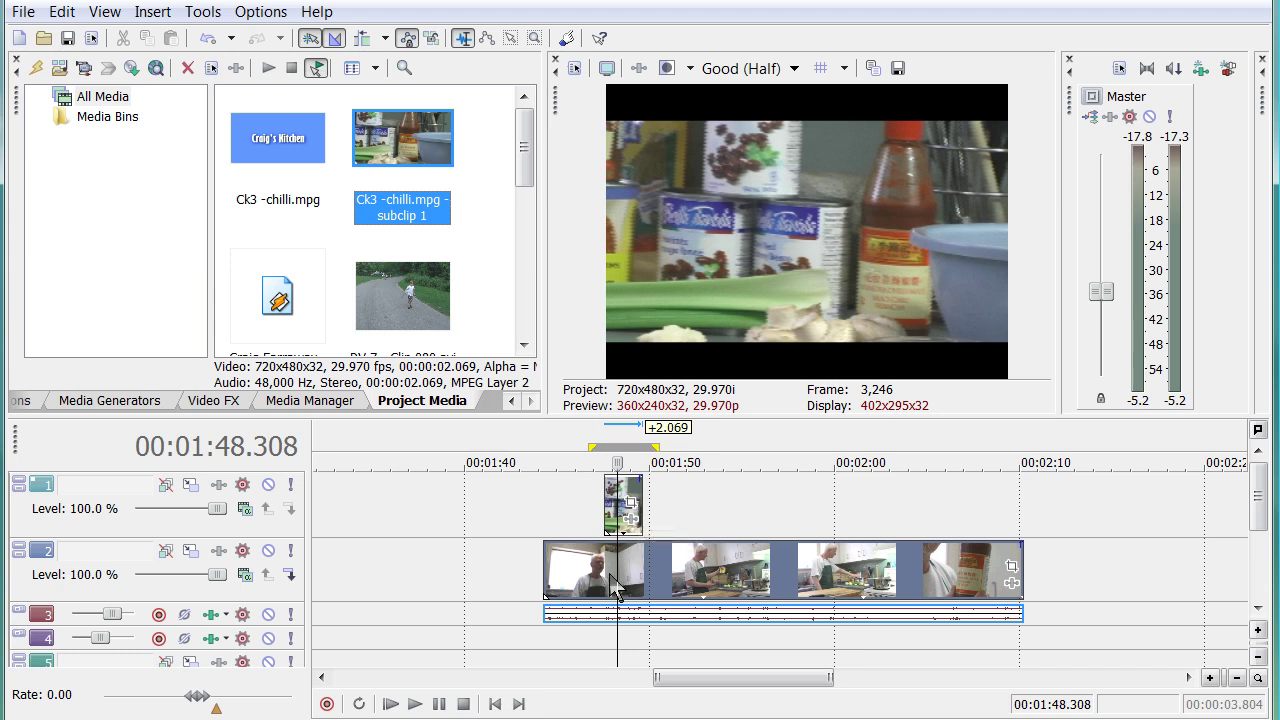
Step: Play the kitchen clip from its start through the chilli cutaway, then zoom in near the cutaway's end
left_click(535, 517)
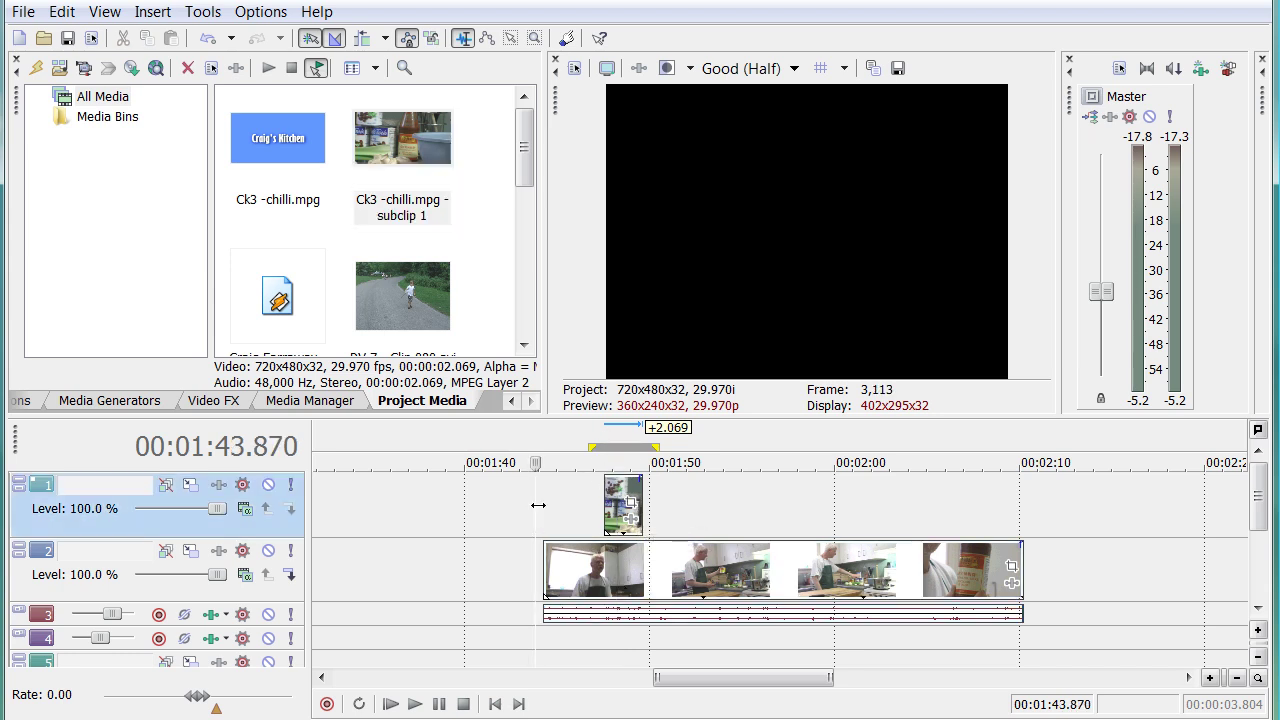
key("space")
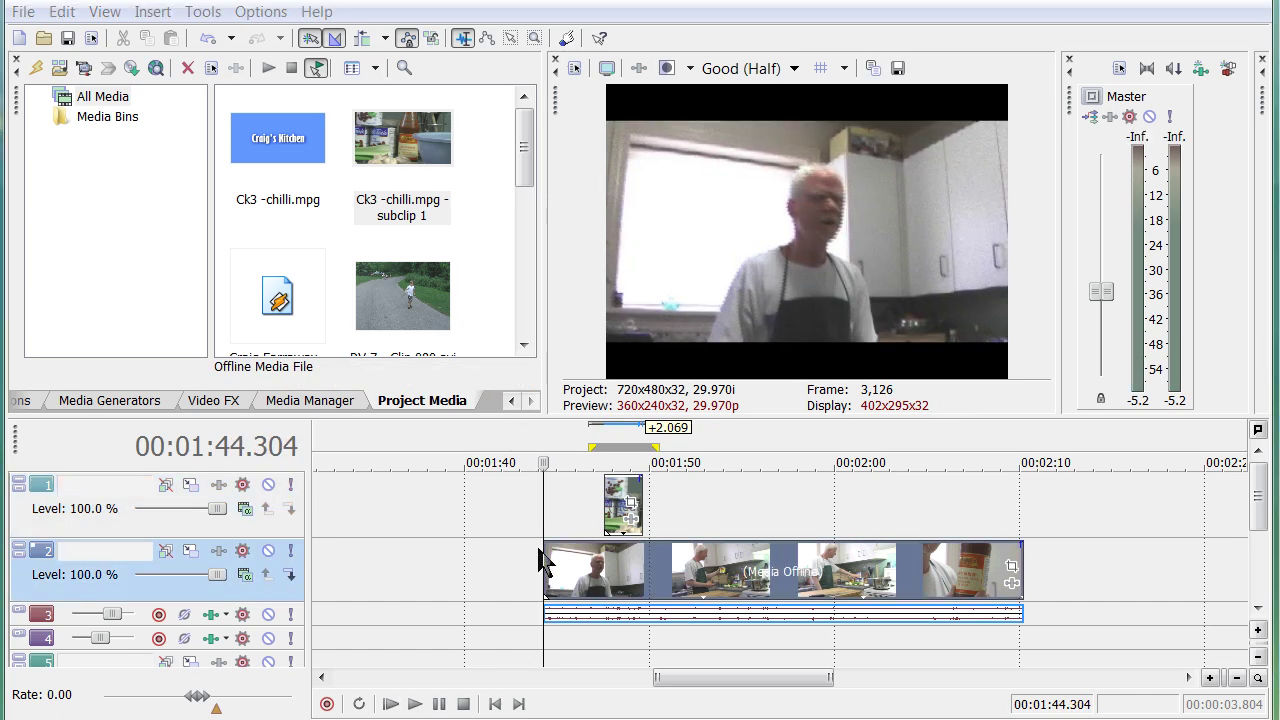
key("space")
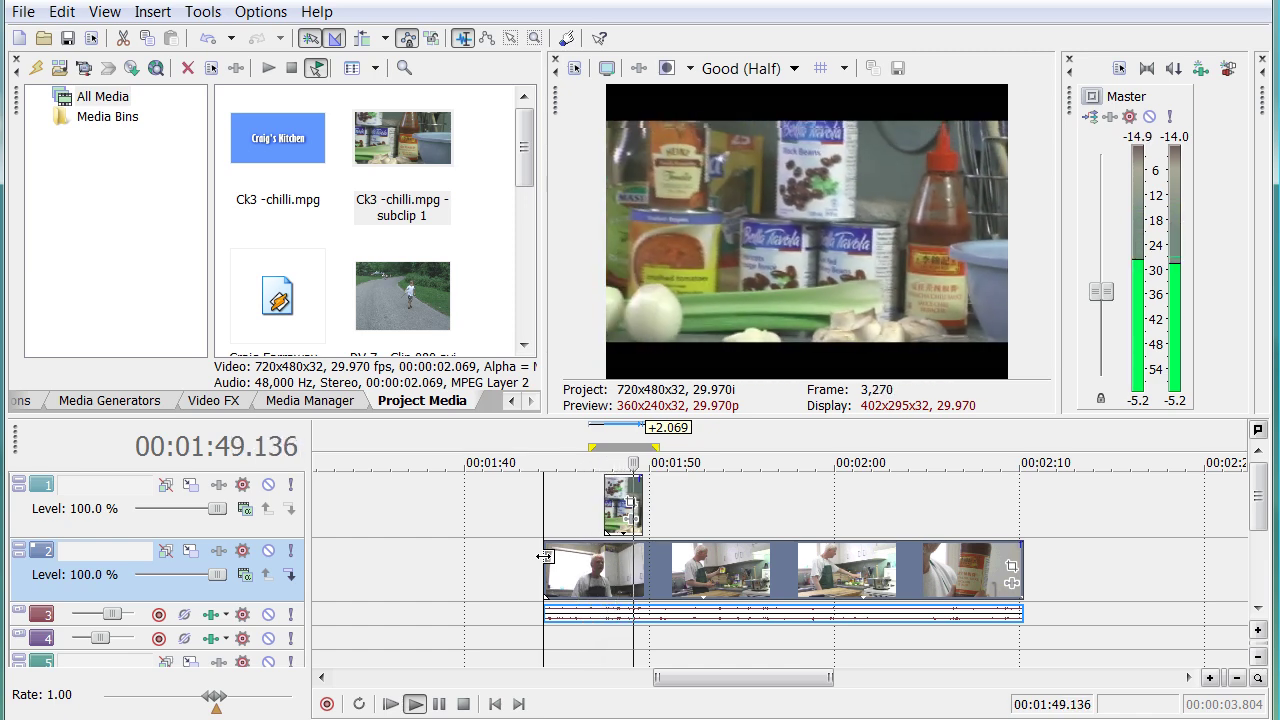
key("Return")
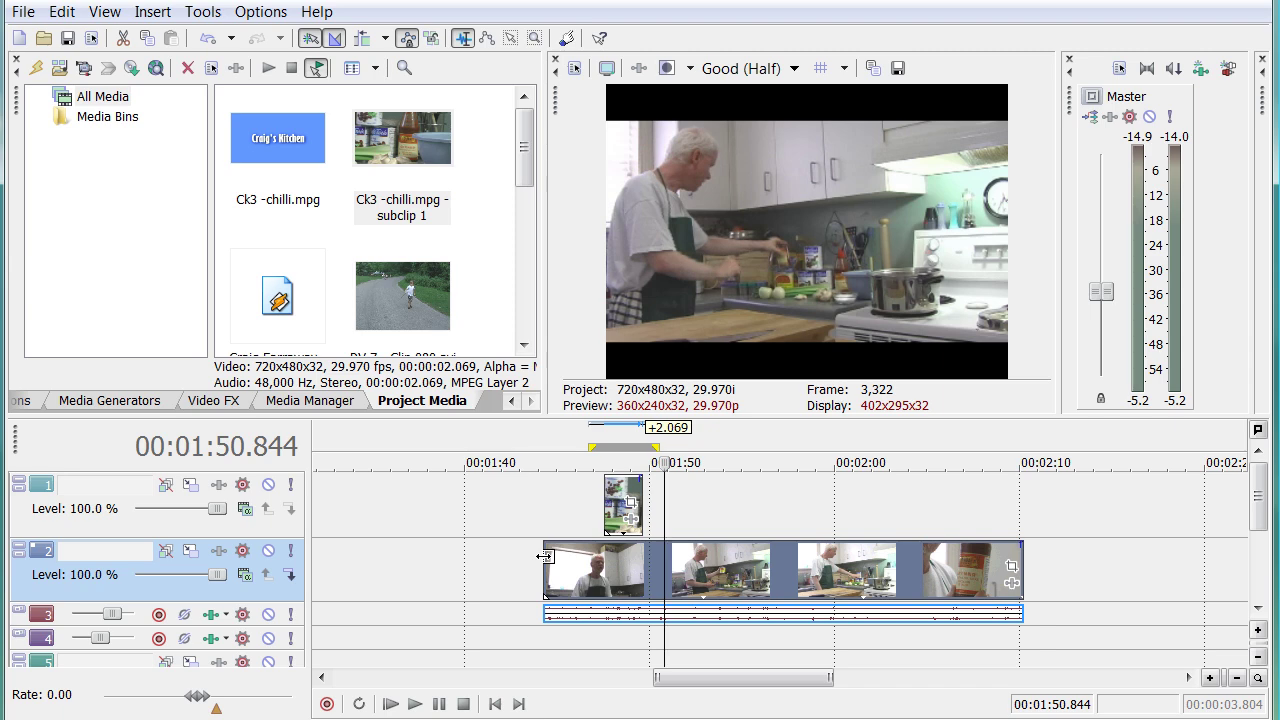
scroll(540, 560, "up", 3)
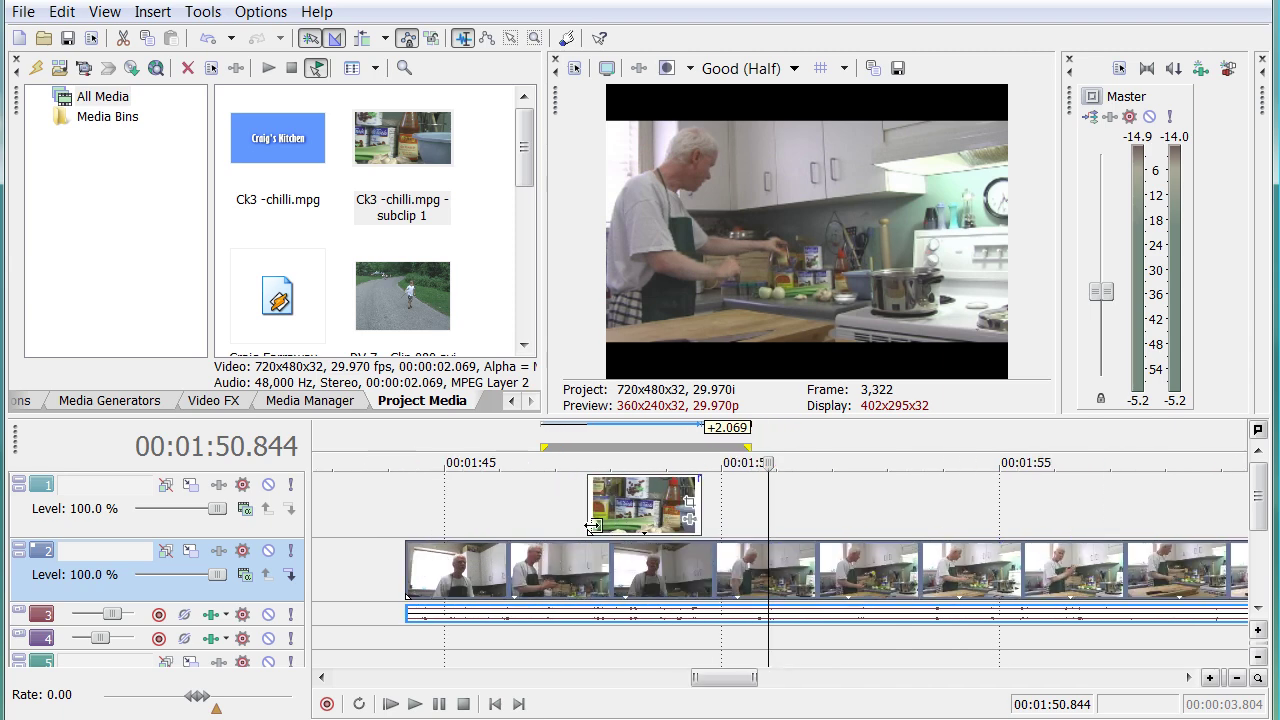
left_click(650, 515)
scroll(650, 515, "down", 1)
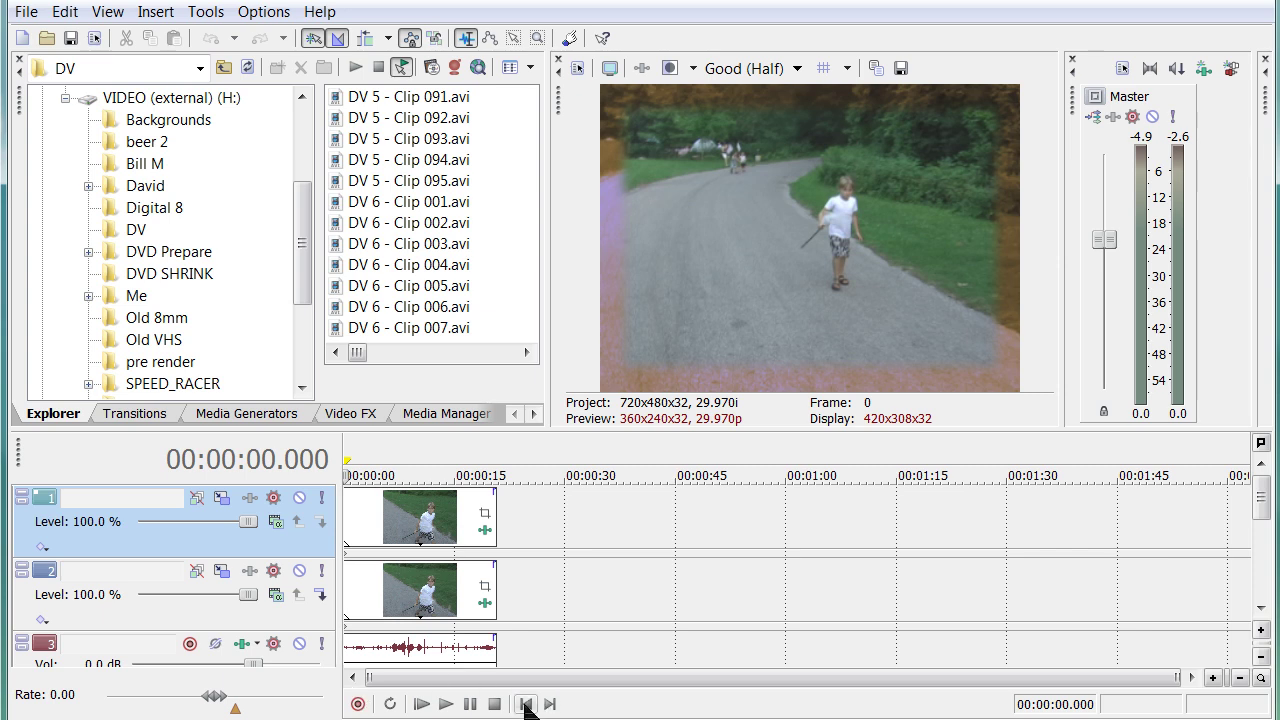
Step: Toggle mutes on tracks 1 and 2 to compare vignette and sepia, ending with track 1 unmuted
left_click(299, 570)
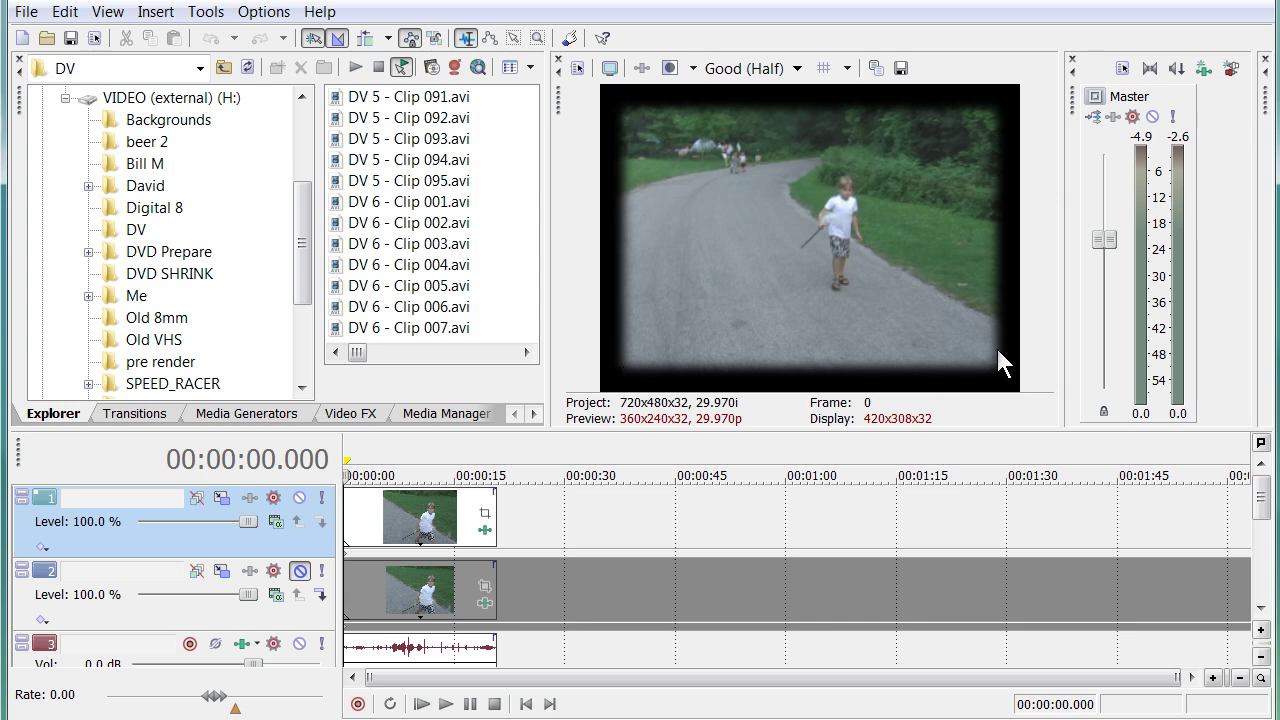
left_click(300, 497)
left_click(300, 571)
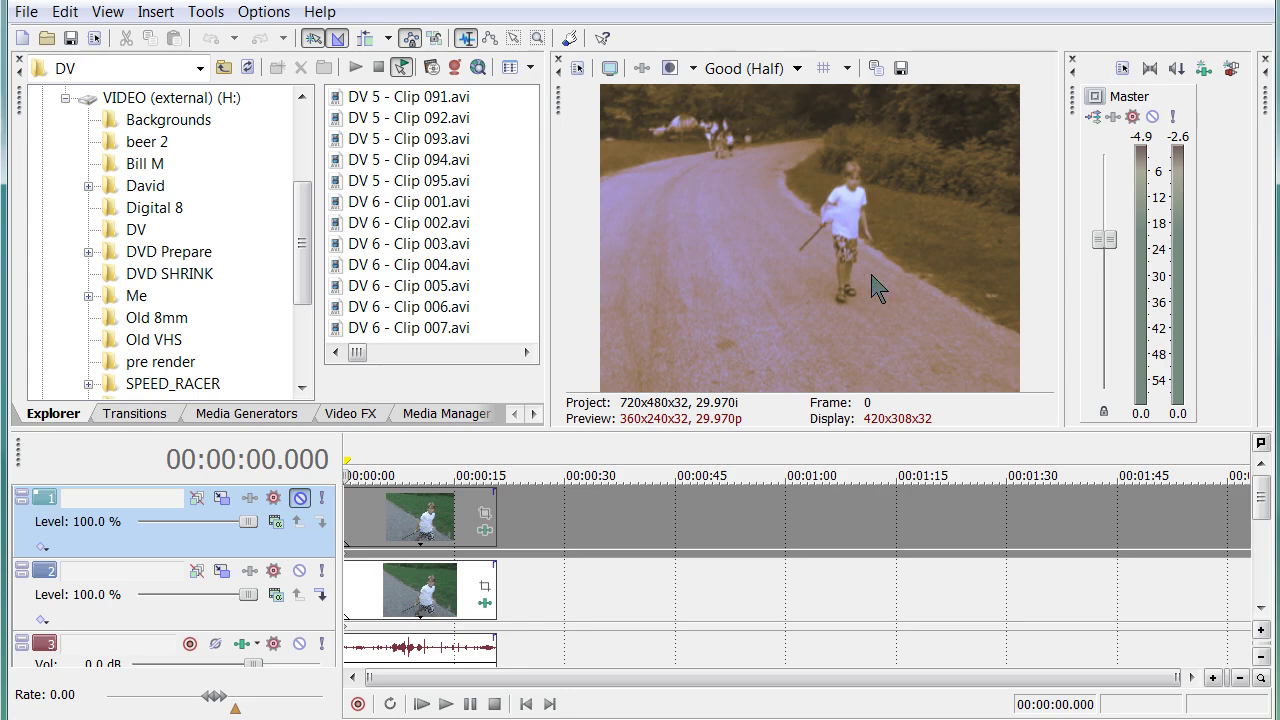
left_click(300, 497)
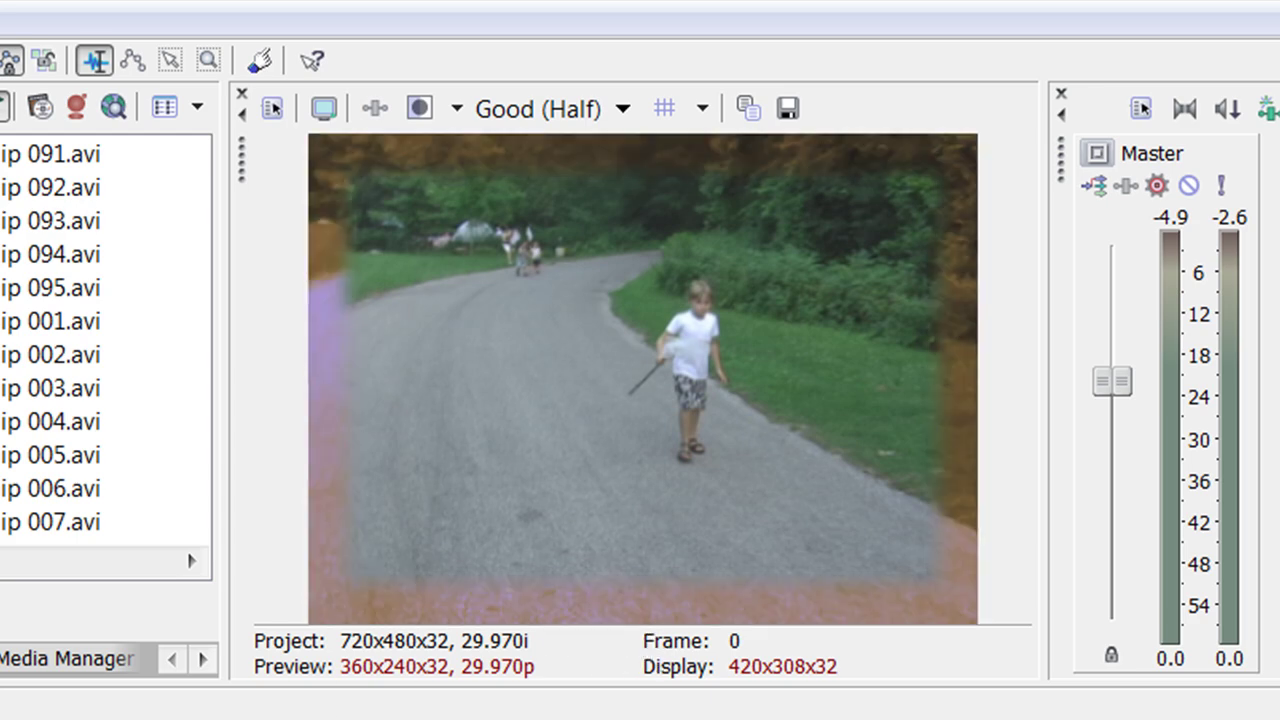
Step: Play the vignetted clip and drag the Master fader down to -5.9 dB
key("space")
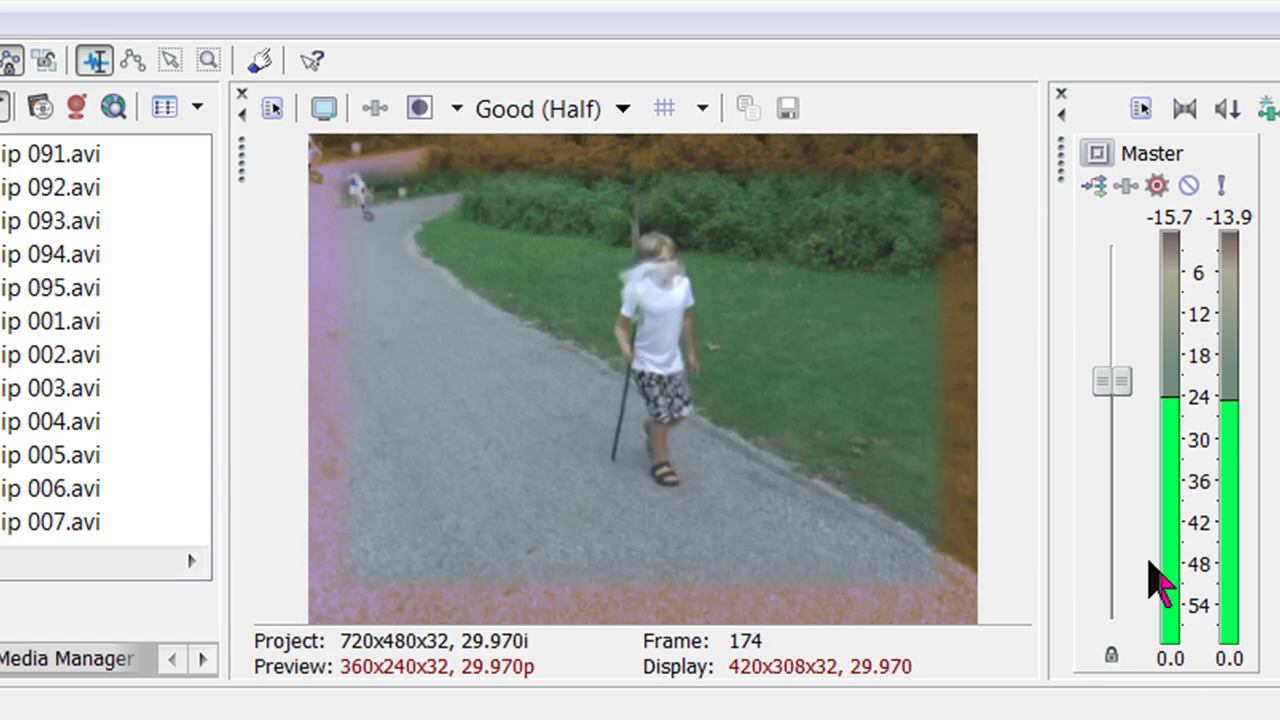
left_click_drag(1112, 381, 1119, 506)
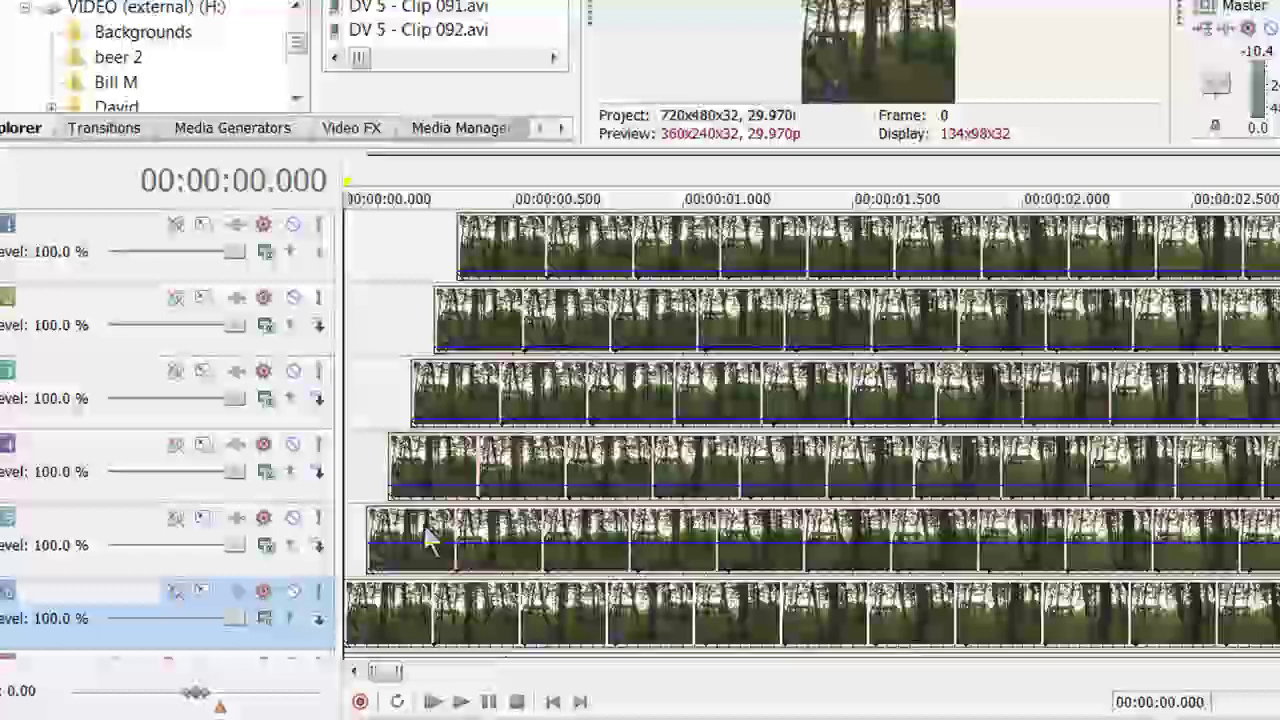
scroll(563, 437, "up", 2)
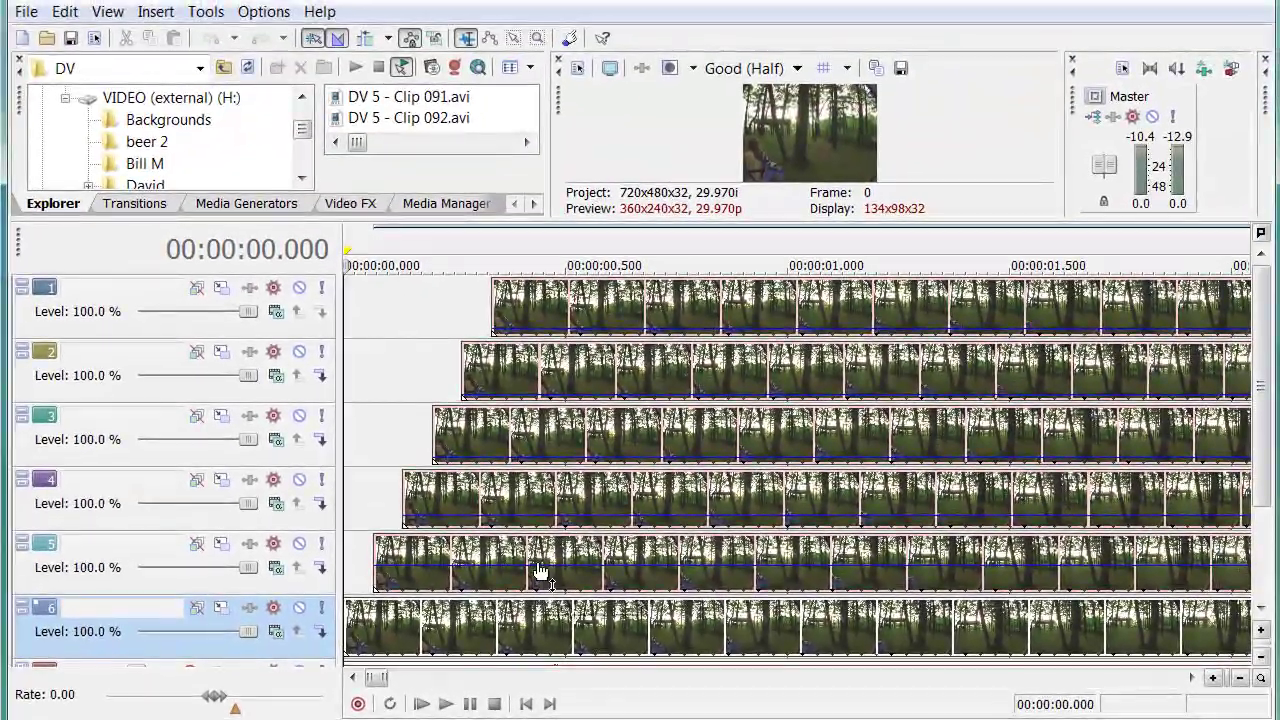
mouse_move(538, 571)
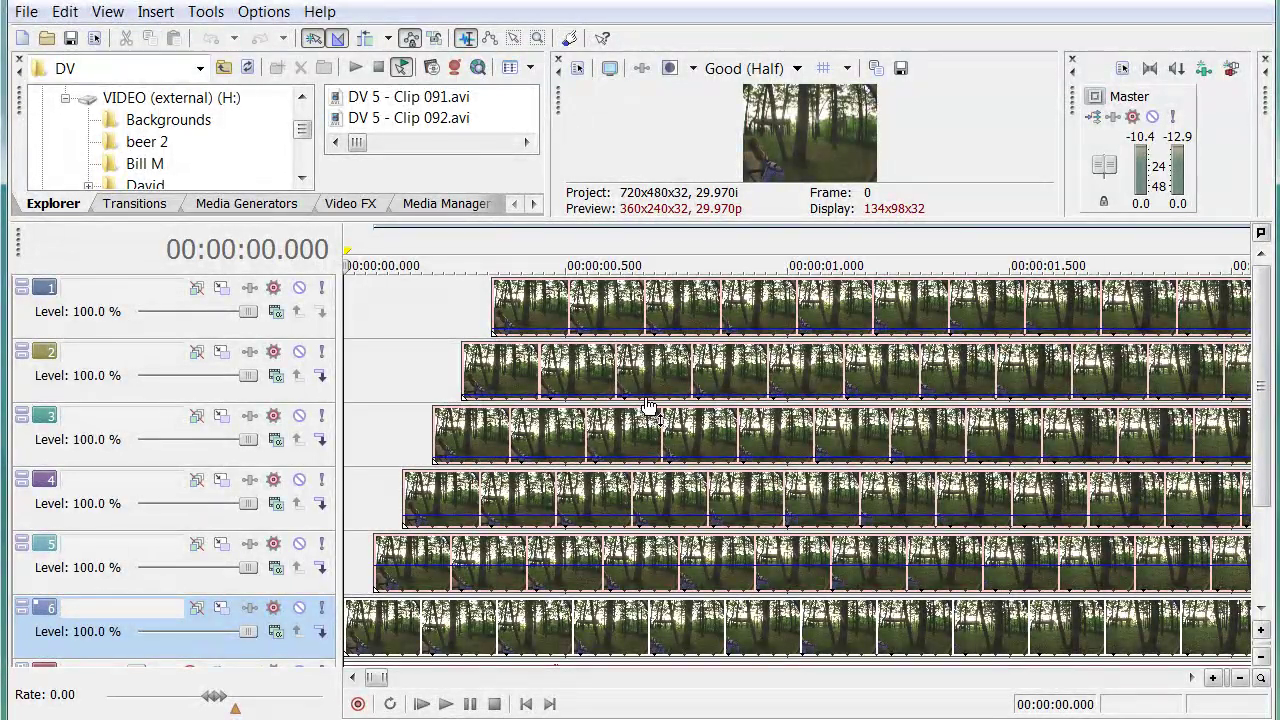
mouse_move(690, 340)
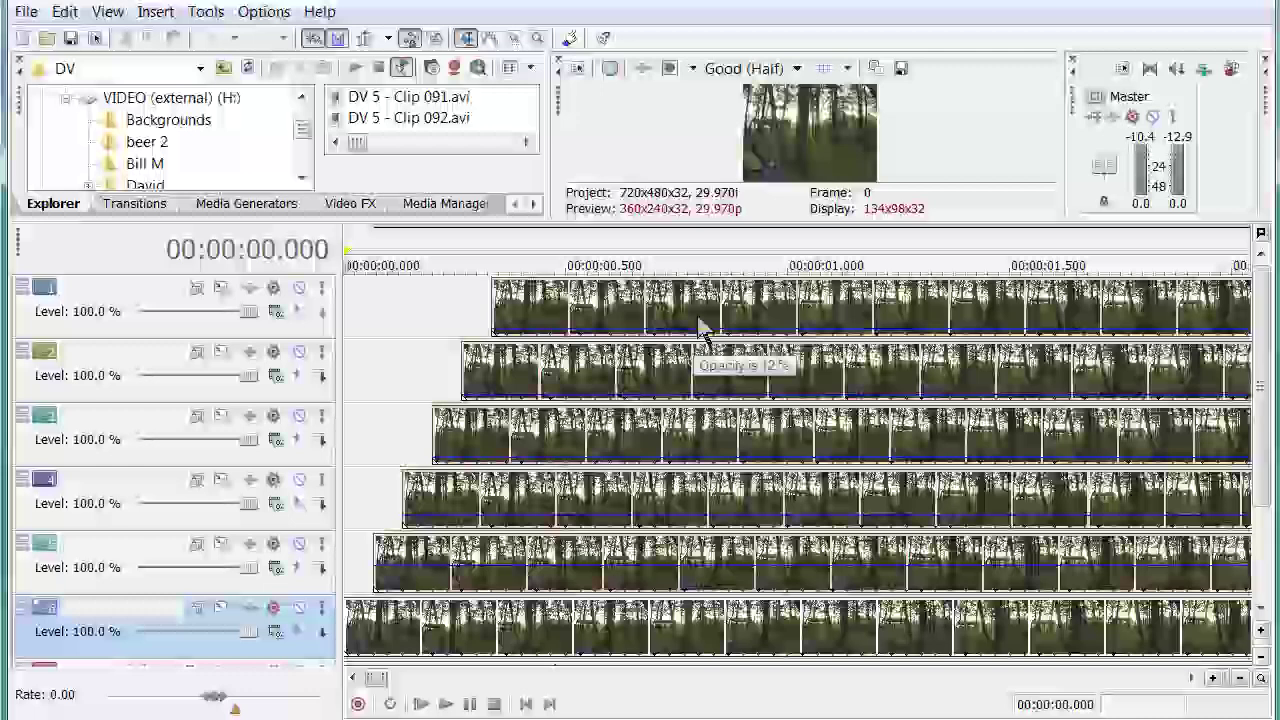
mouse_move(768, 232)
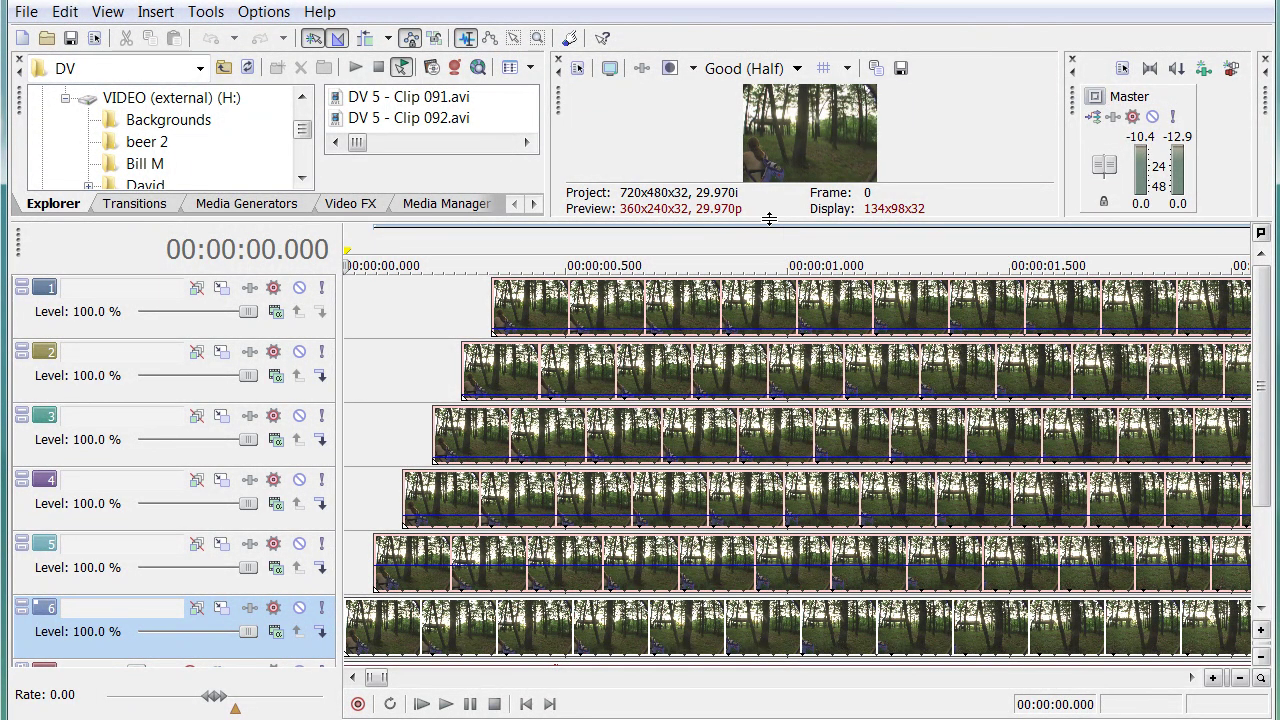
Step: Enlarge the preview above a shrunken timeline and play the layered forest clips from frame 47
left_click_drag(769, 218, 755, 432)
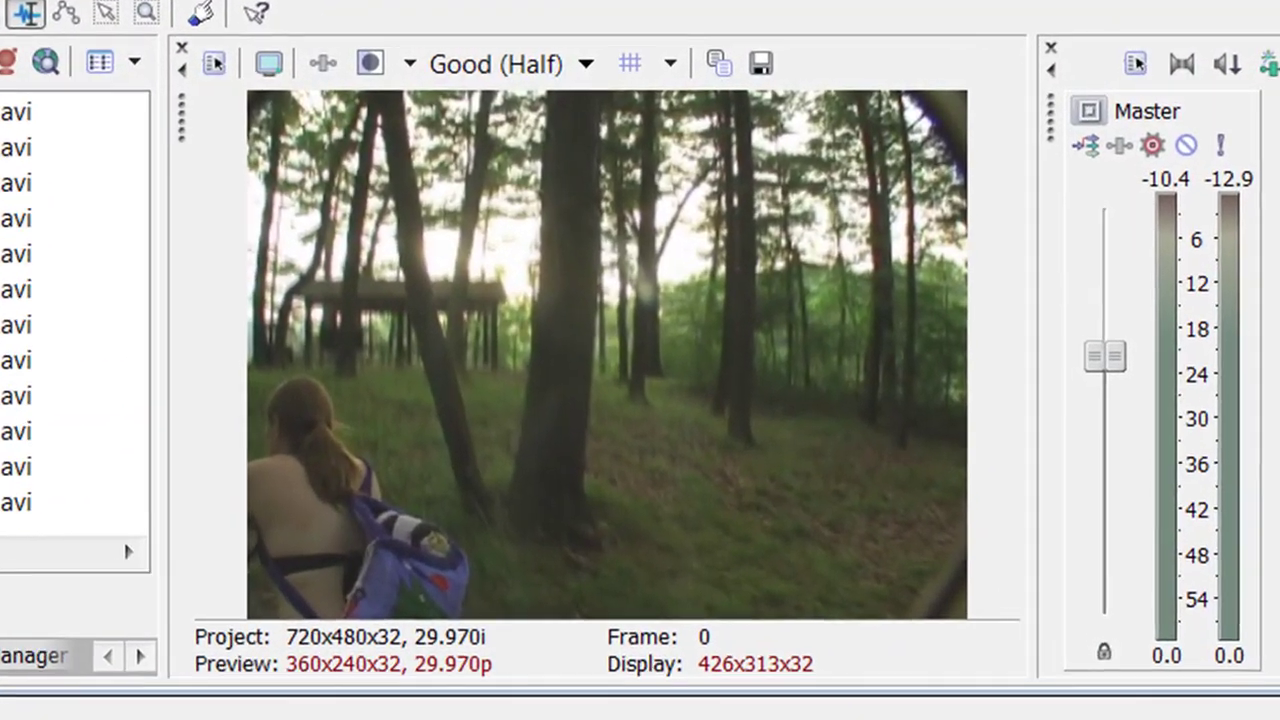
left_click(997, 697)
key("space")
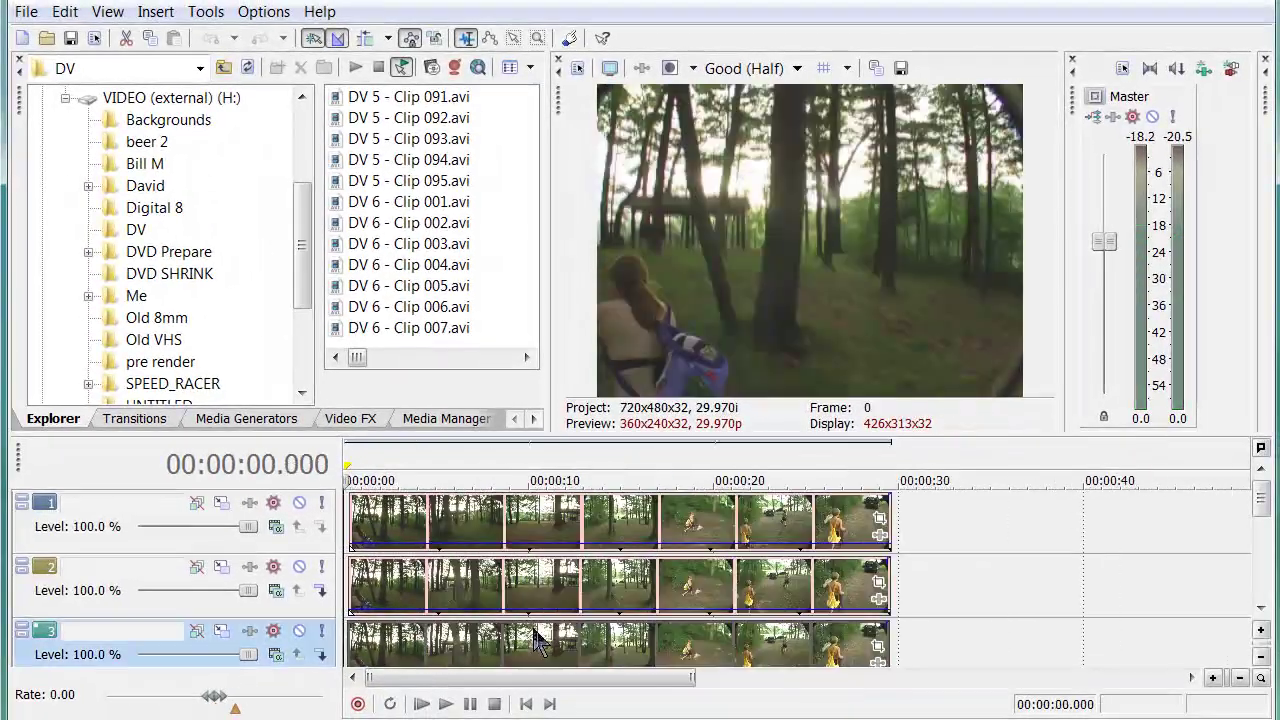
scroll(518, 612, "up", 5)
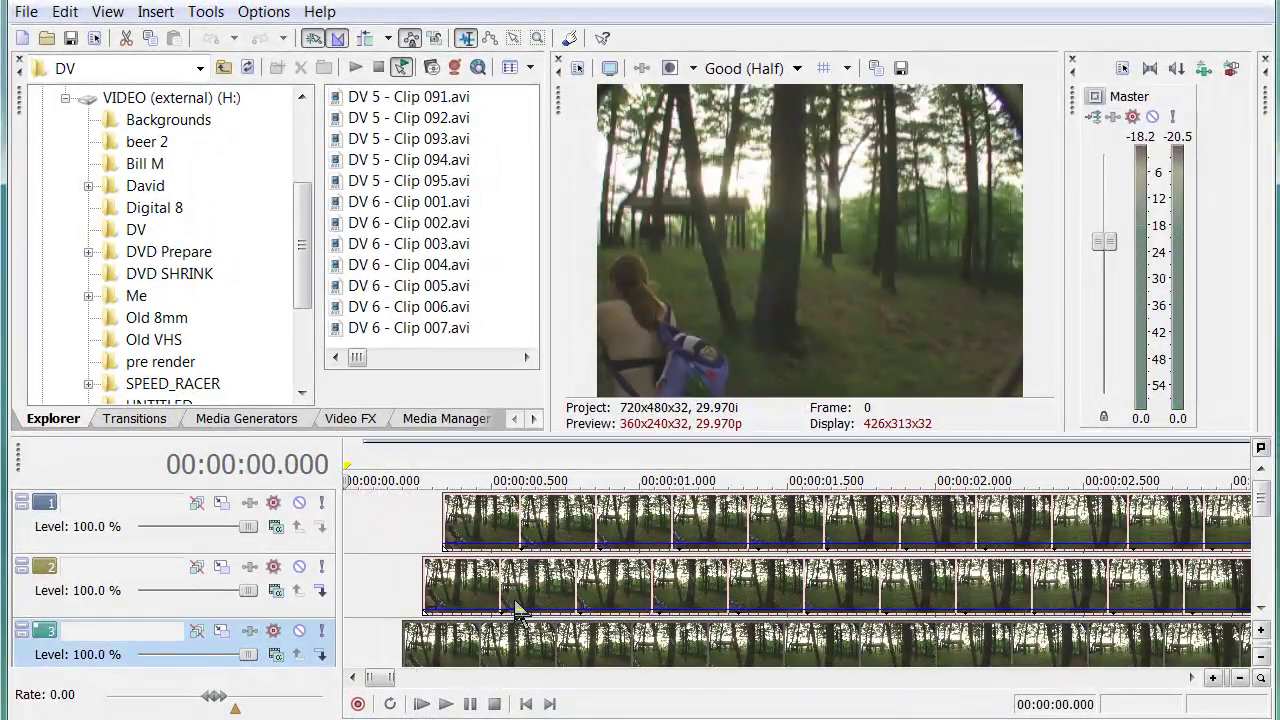
scroll(493, 594, "down", 3)
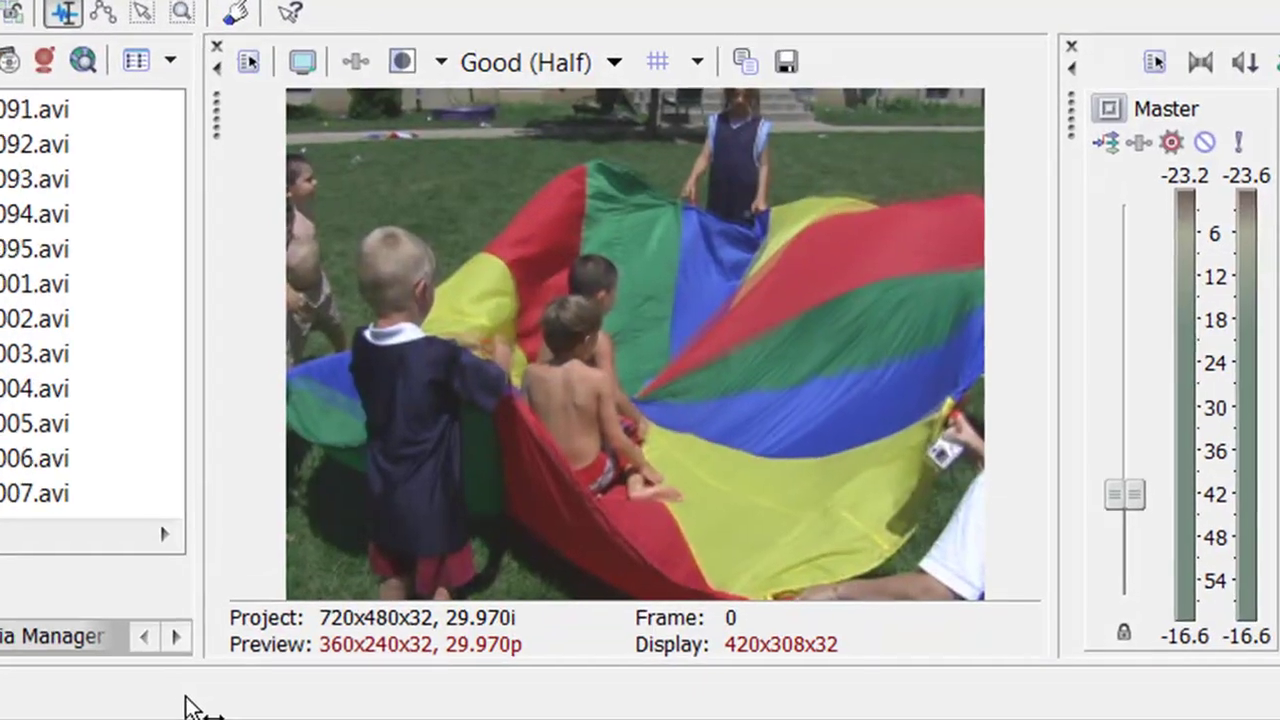
Step: Jump to frame 106 of the parachute clip, where the child's face is blurred
left_click(330, 607)
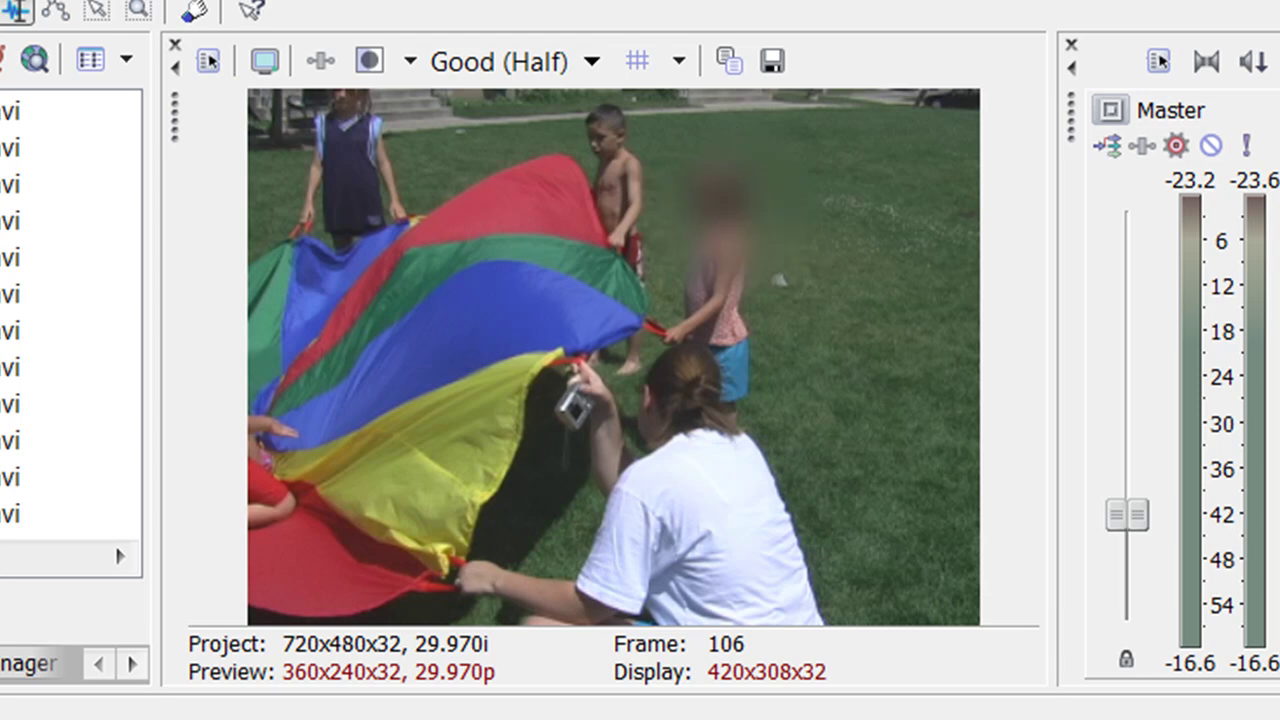
Step: Play the parachute clip from its beginning twice, then return the timeline to its start
key("Home")
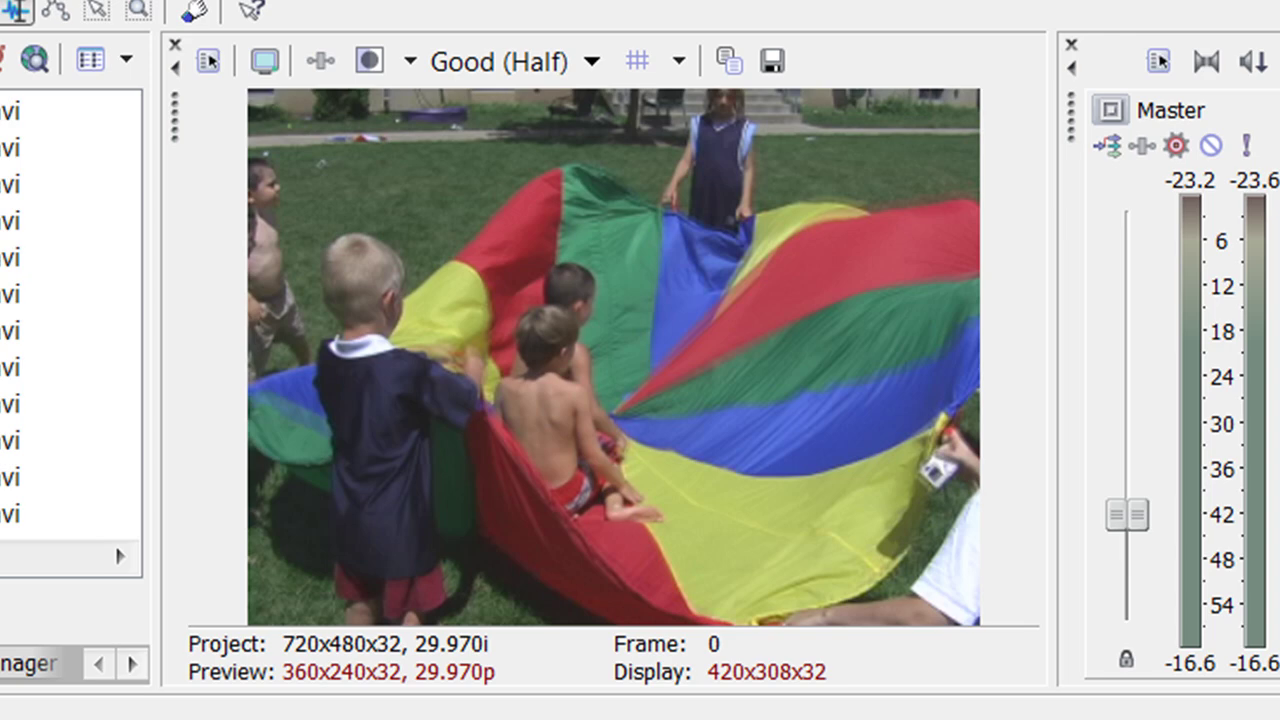
key("space")
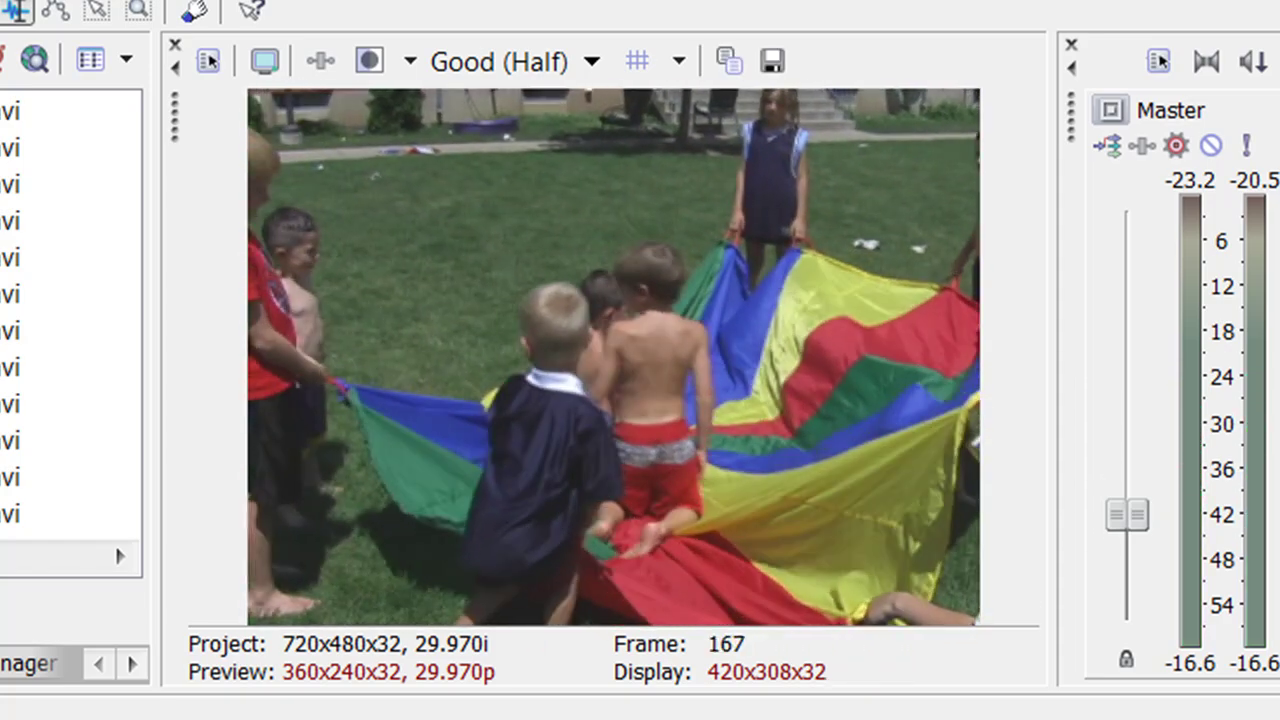
key("space")
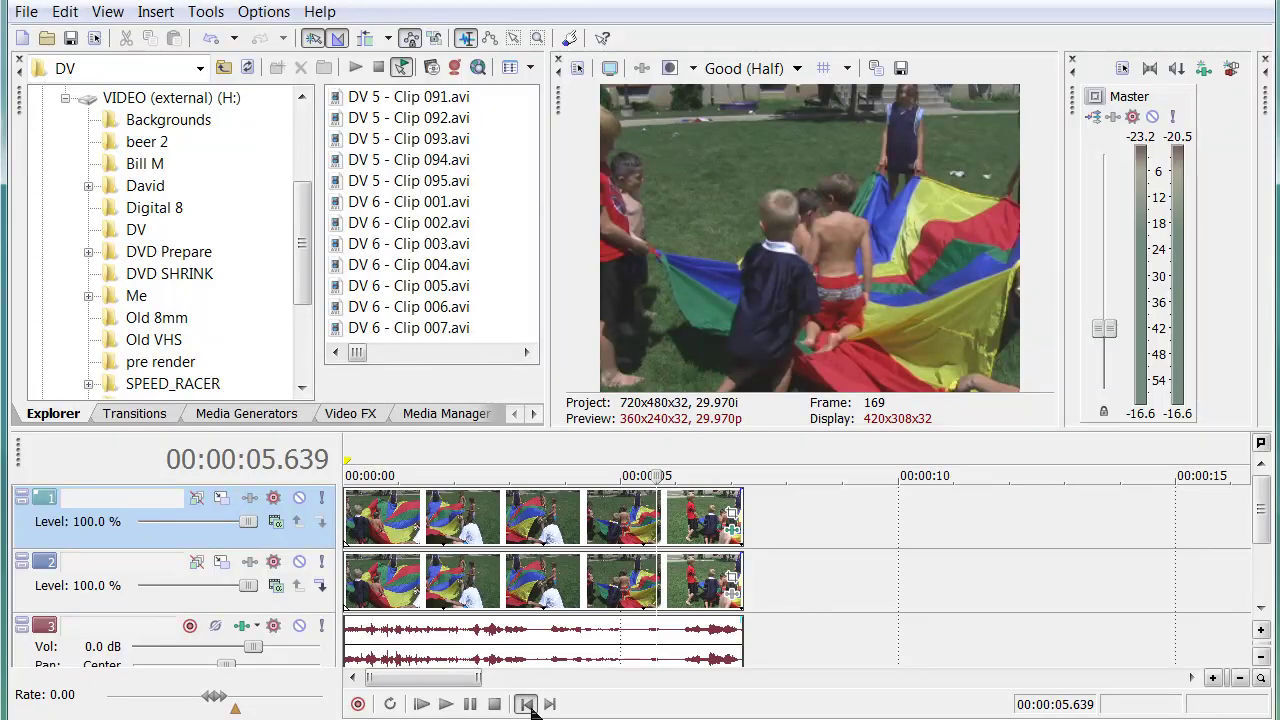
left_click(526, 704)
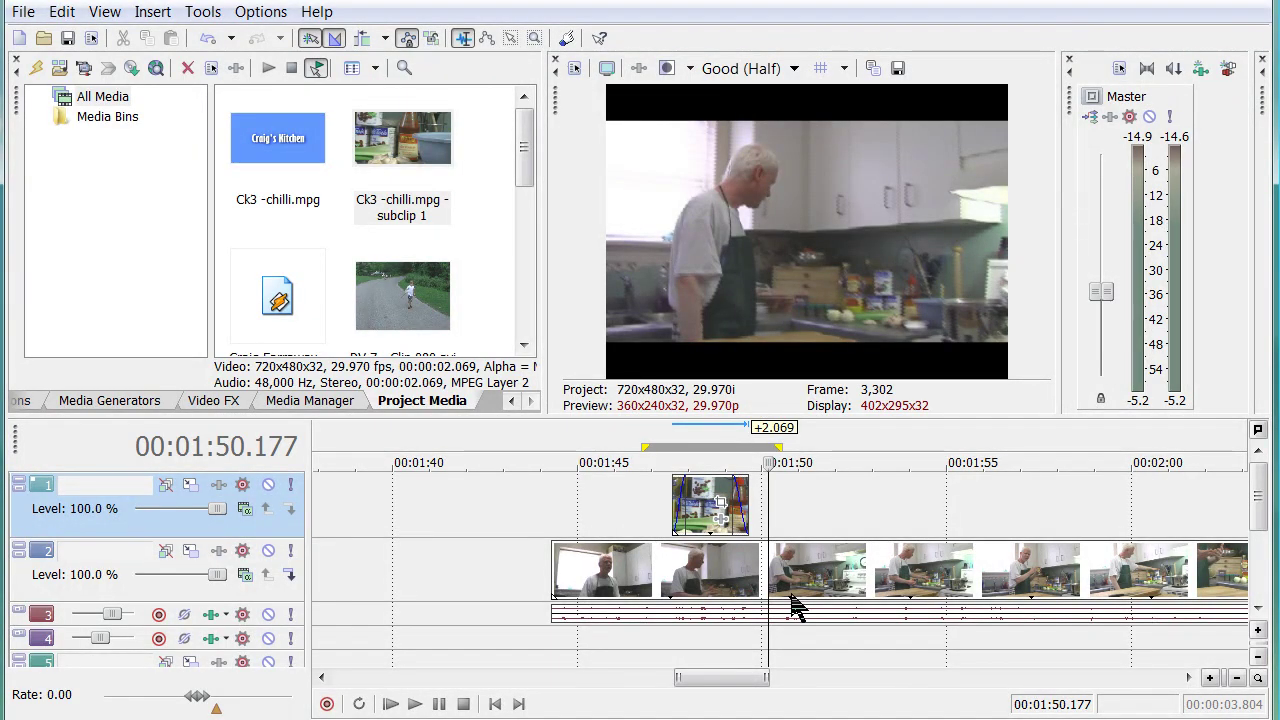
Step: Step from the cutaway at 1:46.673 to 00:00:14.414, then preview 00:00:11.345 inside the top-track cutaway
left_click(638, 505)
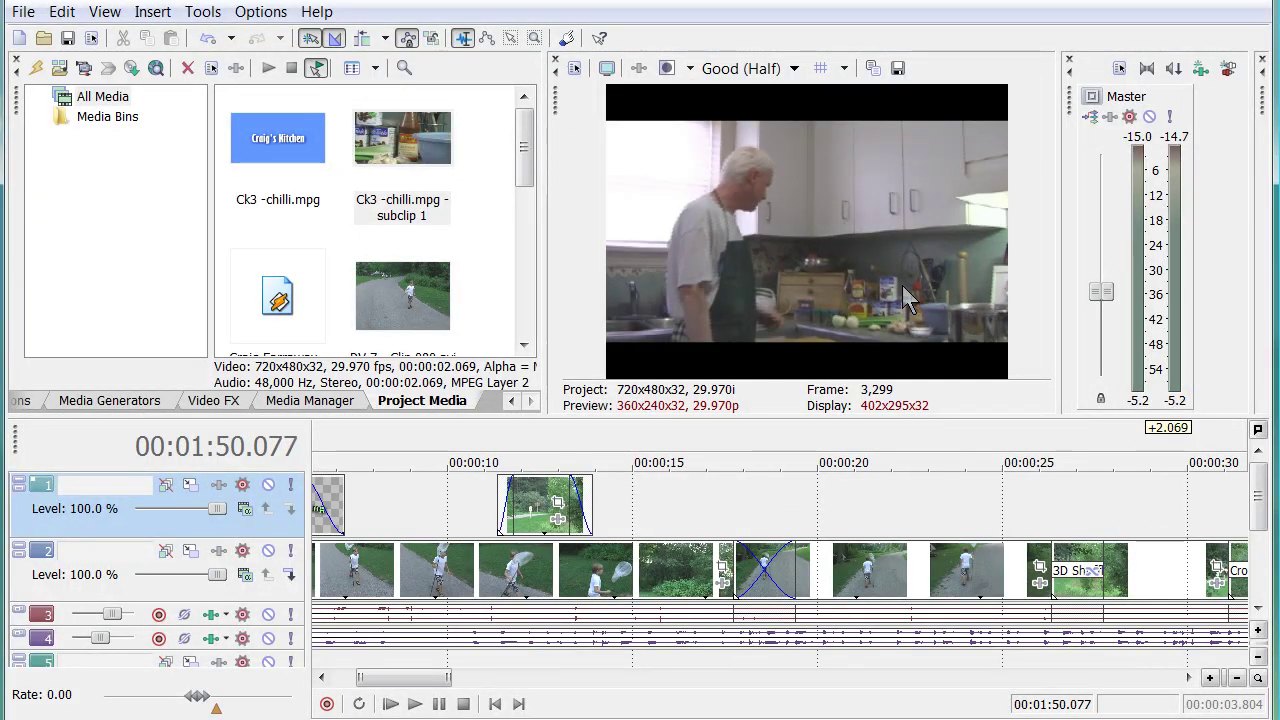
left_click(613, 444)
scroll(614, 444, "down", 5)
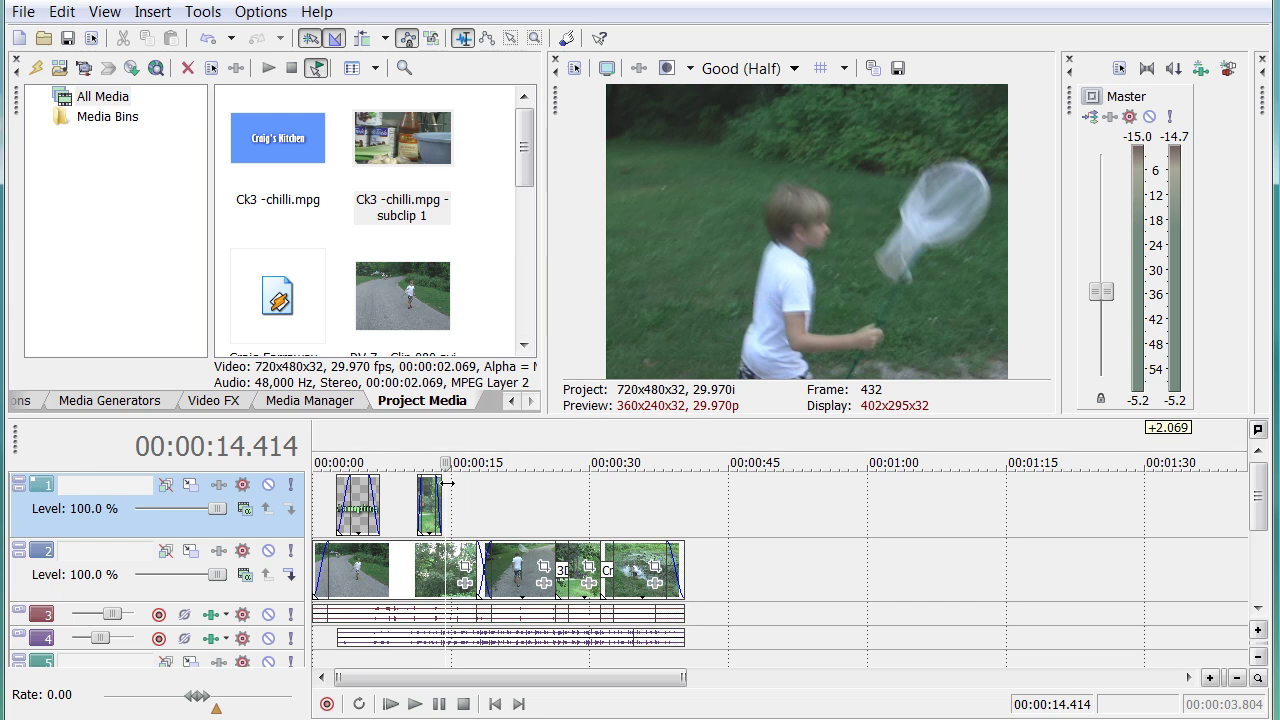
left_click(418, 517)
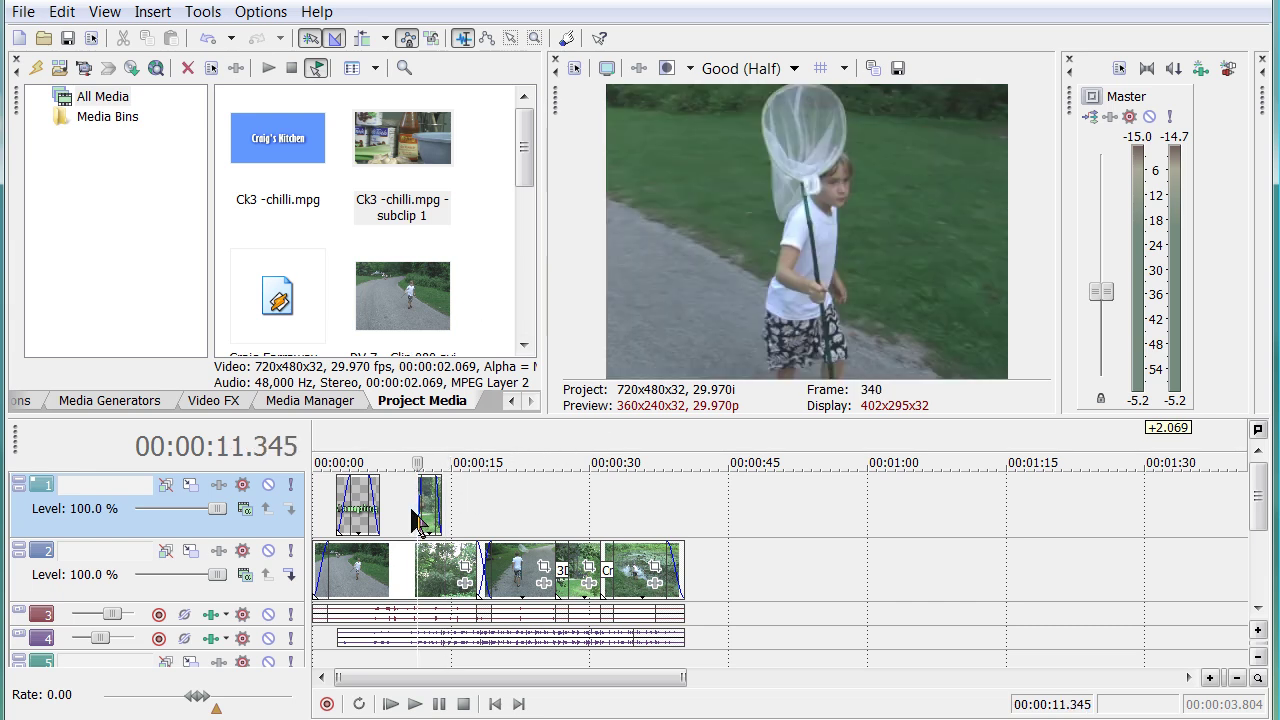